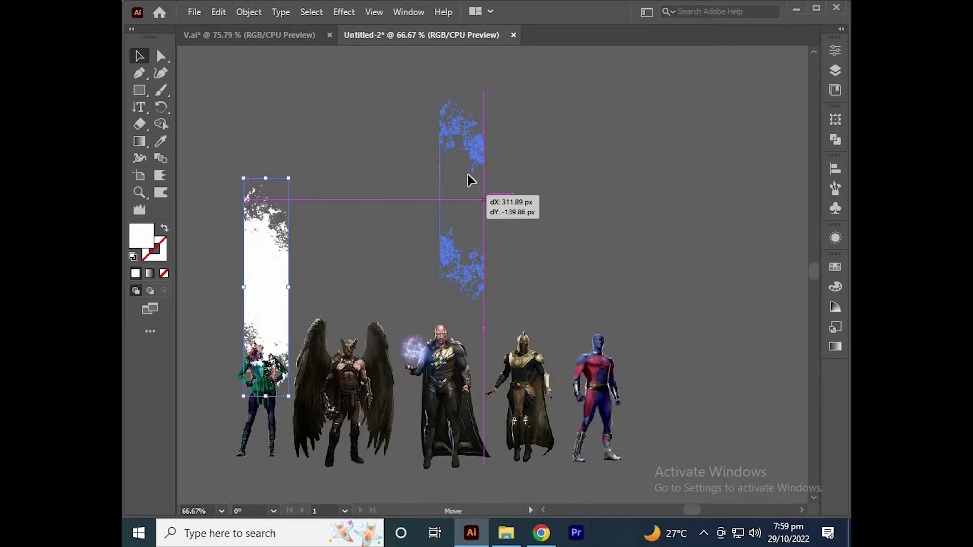
Place the white grunge strip above the row of characters and fill it with the grey swatch.
scroll(469, 174, up, 1)
drag(443, 208, 707, 197)
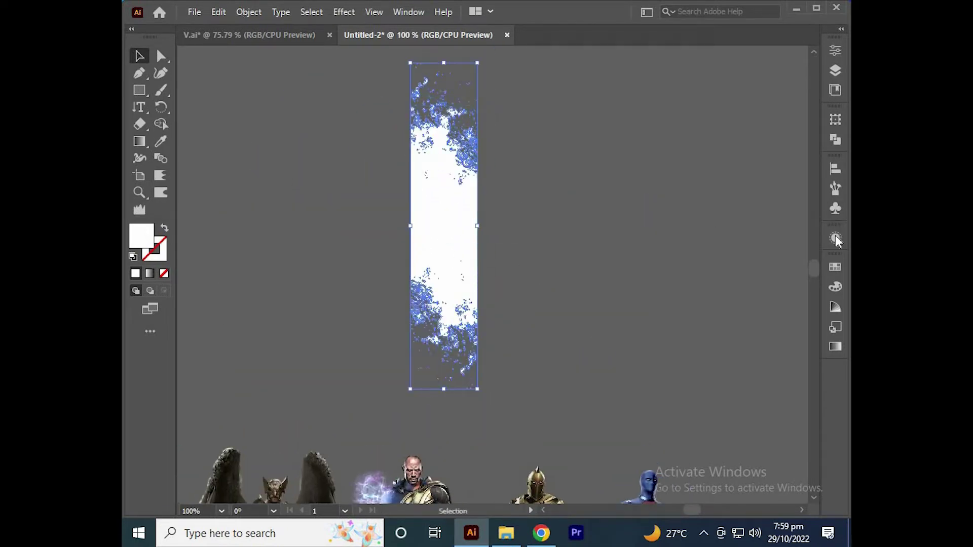
click(835, 268)
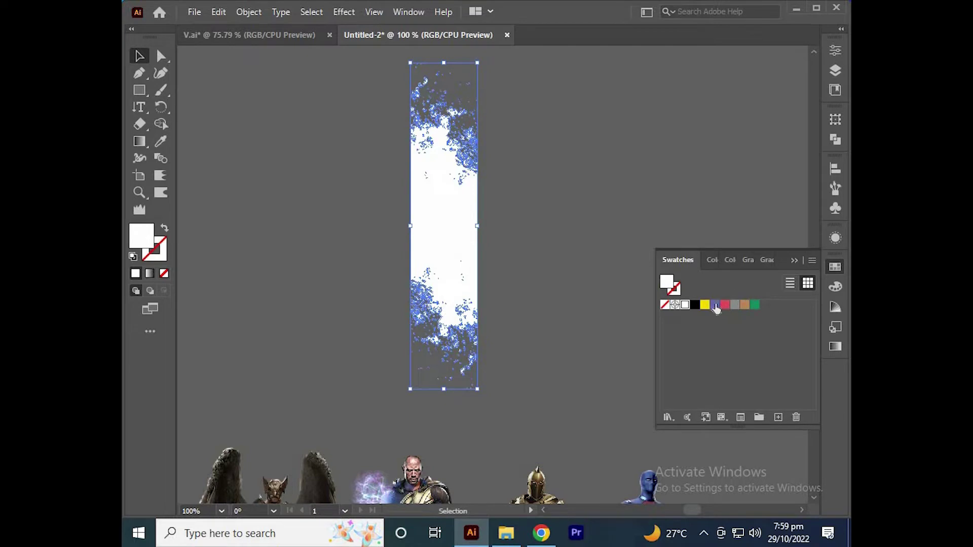
click(792, 259)
scroll(467, 65, up, 1)
scroll(475, 63, down, 1)
scroll(475, 64, down, 1)
drag(467, 96, 460, 112)
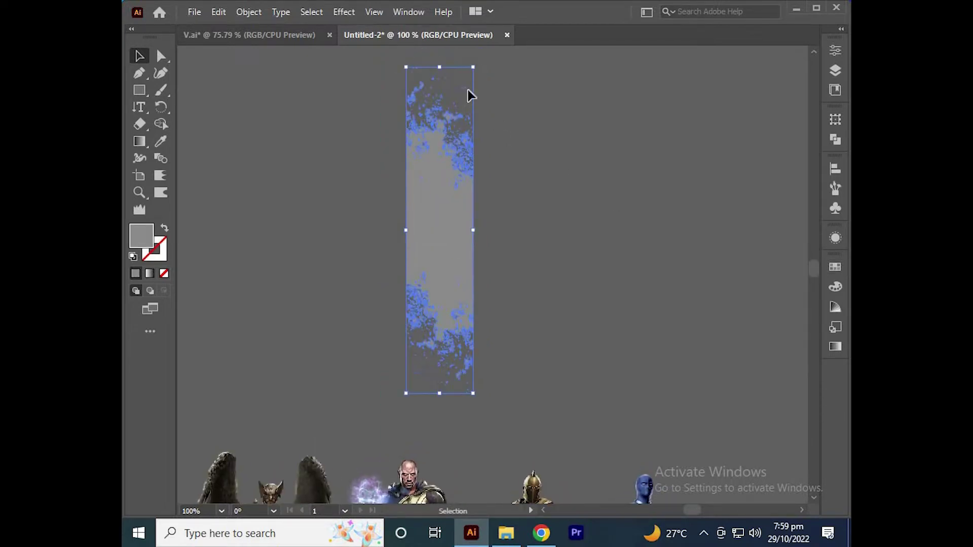
Place a slightly scaled-down copy of the grey strip to its right, moving it about 39 px further horizontally.
drag(464, 198, 600, 157)
scroll(610, 100, up, 2)
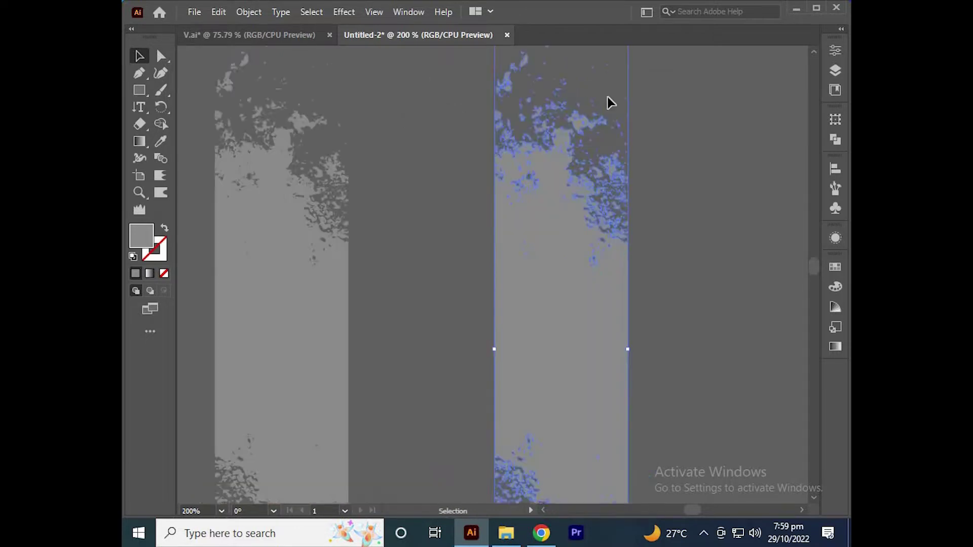
drag(626, 75, 573, 113)
scroll(588, 171, down, 1)
drag(536, 245, 590, 244)
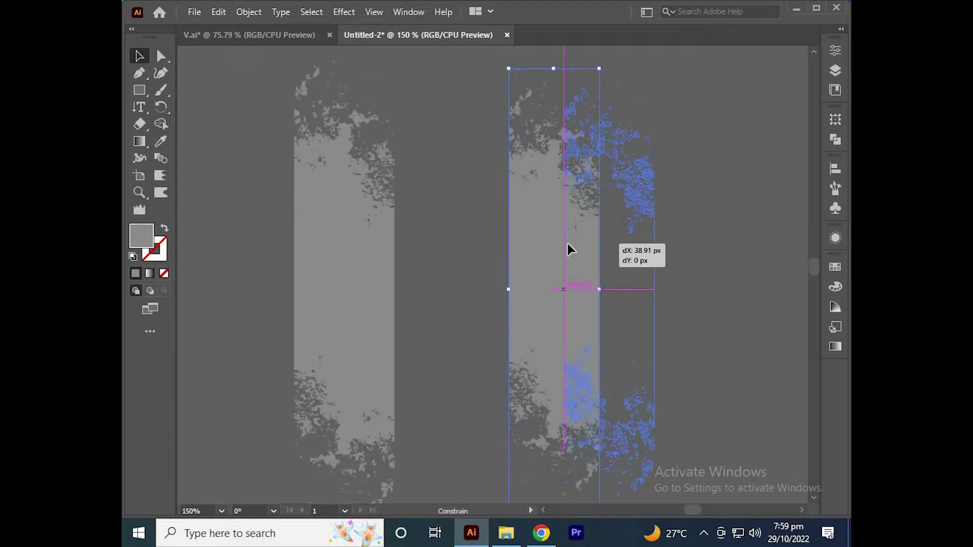
scroll(550, 233, down, 2)
scroll(541, 230, down, 1)
scroll(513, 246, up, 3)
Blend the two grey strips using Specified Steps spacing with a value of 1.
drag(593, 261, 507, 241)
scroll(506, 237, down, 2)
shift+click(441, 246)
click(259, 12)
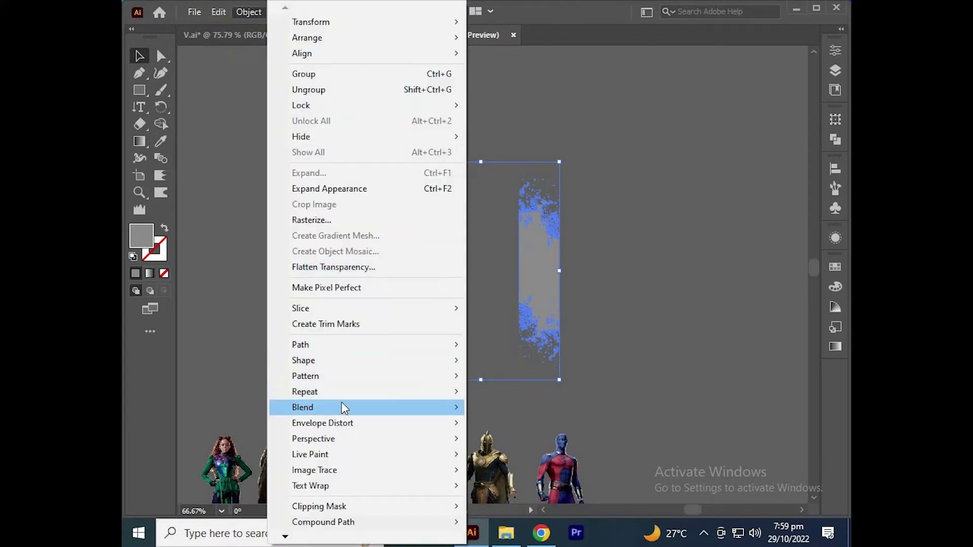
click(476, 407)
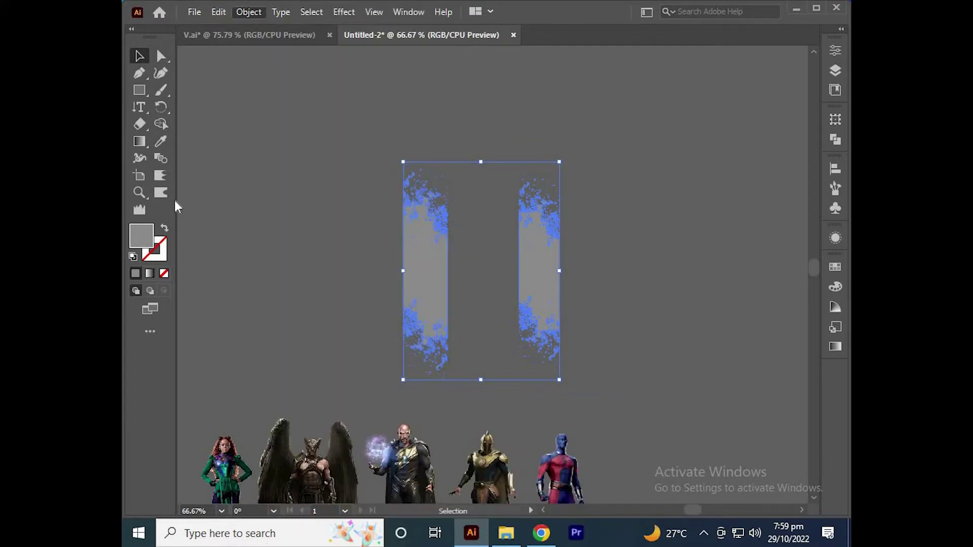
double_click(161, 159)
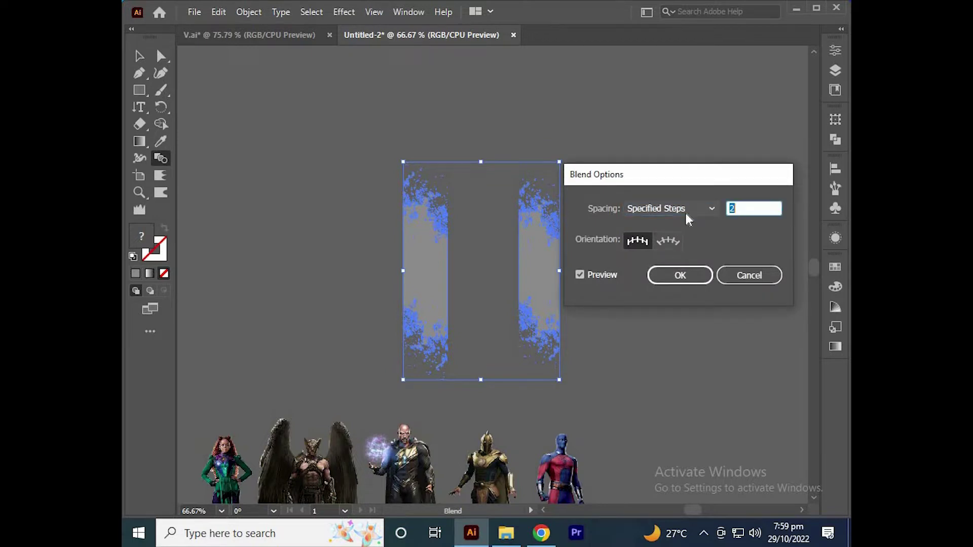
drag(680, 173, 708, 165)
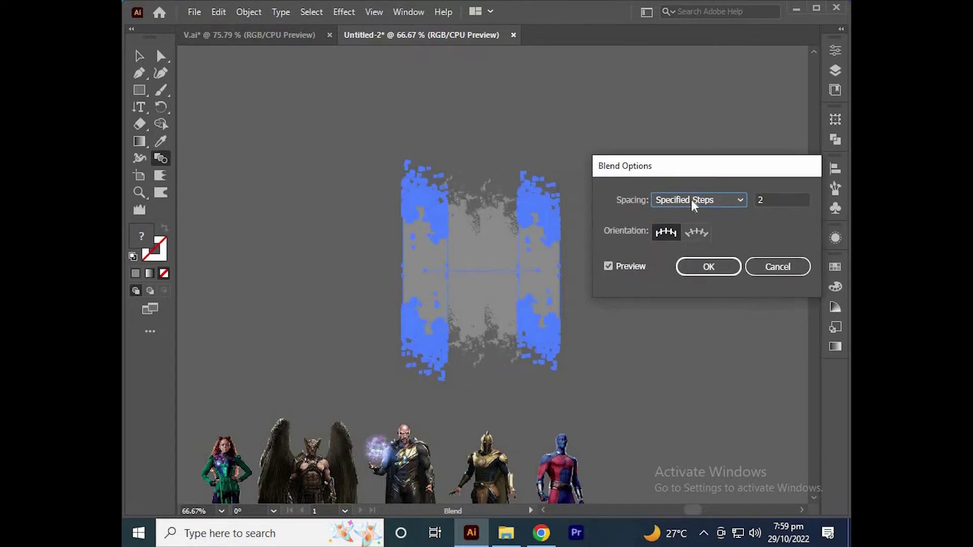
click(691, 199)
click(706, 236)
click(764, 201)
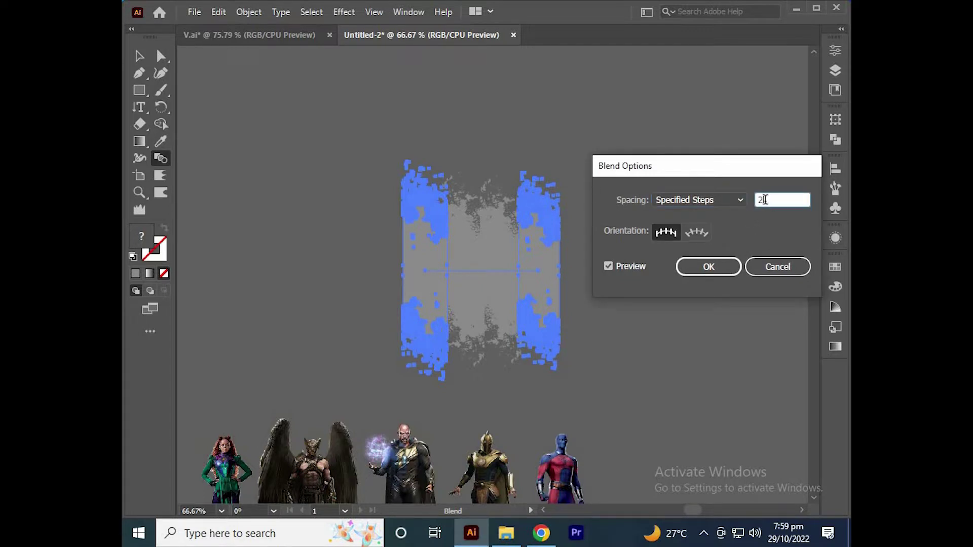
key(Down)
click(628, 270)
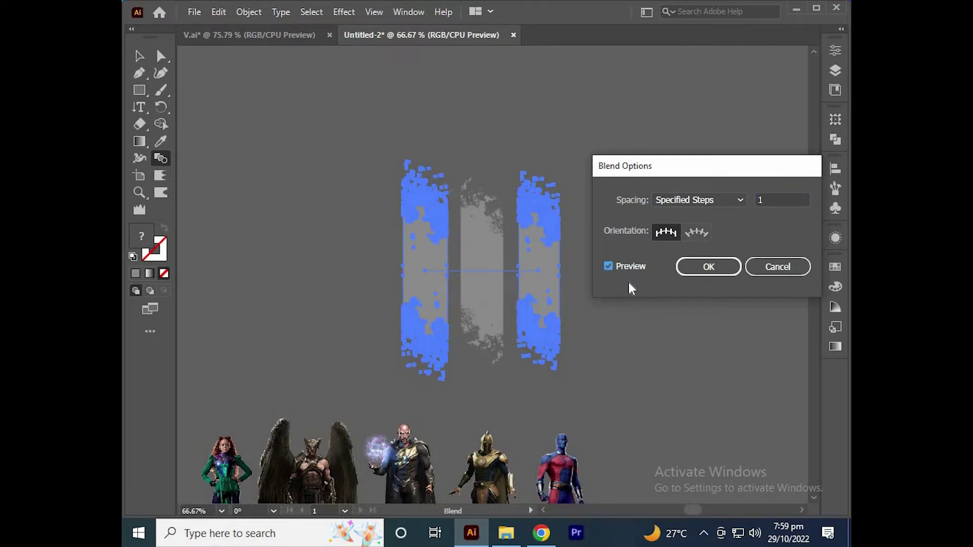
key(Return)
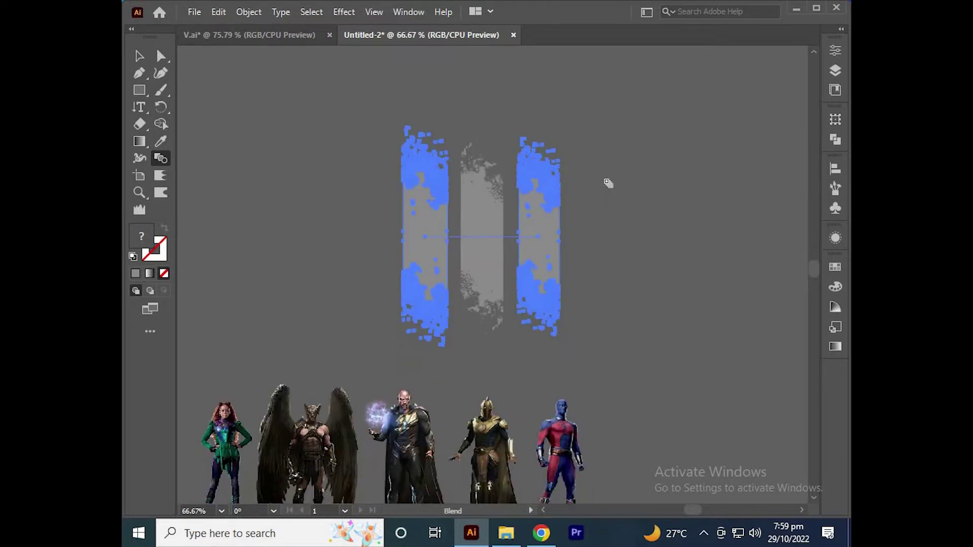
Expand the strip blend into regular editable objects.
key(v)
key(ctrl+1)
scroll(497, 204, up, 1)
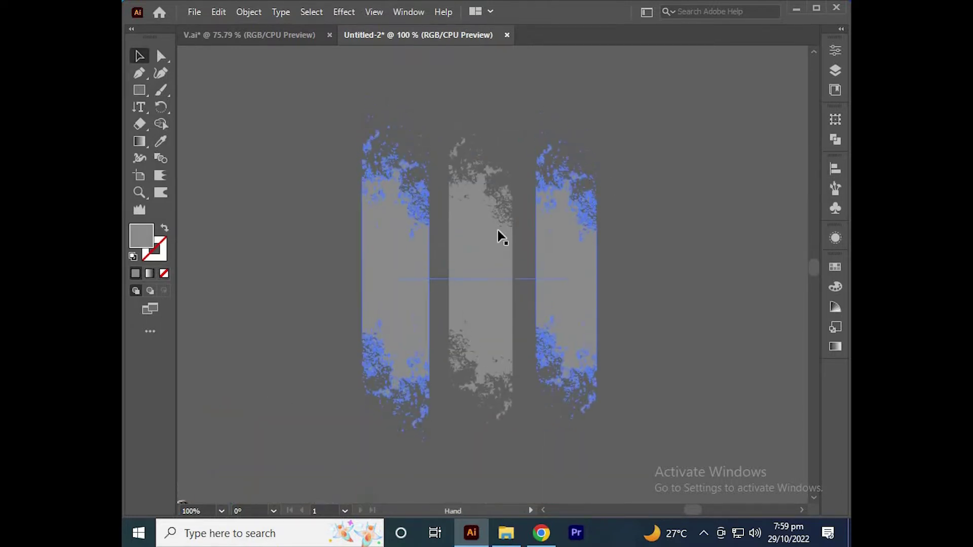
right_click(463, 234)
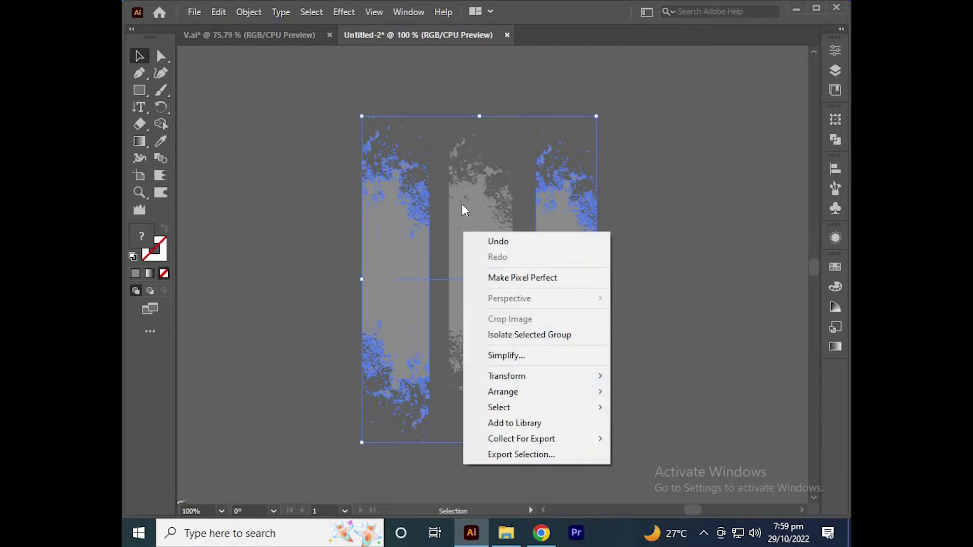
key(Escape)
click(249, 11)
click(312, 189)
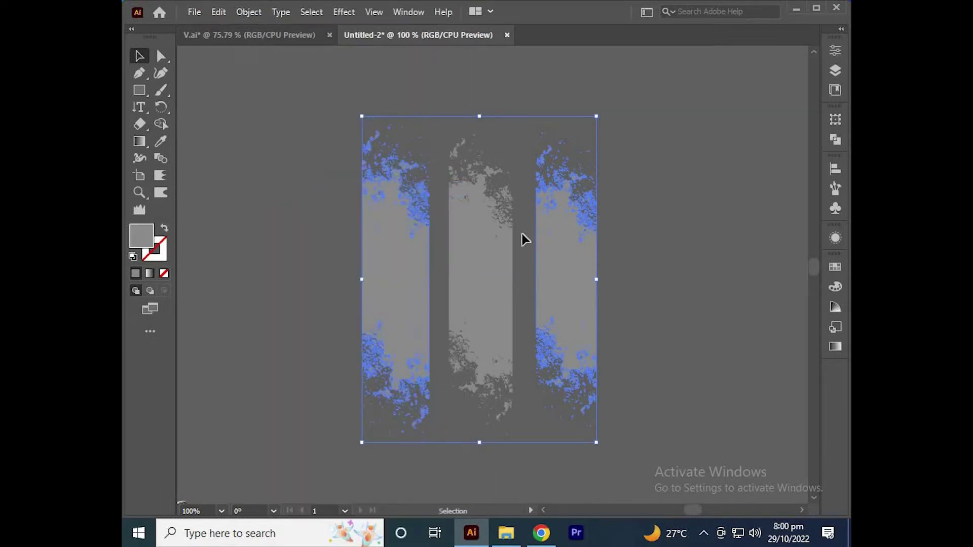
click(239, 12)
click(357, 174)
key(Return)
click(647, 298)
click(566, 257)
click(627, 259)
Show the rulers and place a vertical guide to the left of the three strips.
scroll(626, 261, down, 1)
scroll(506, 259, up, 1)
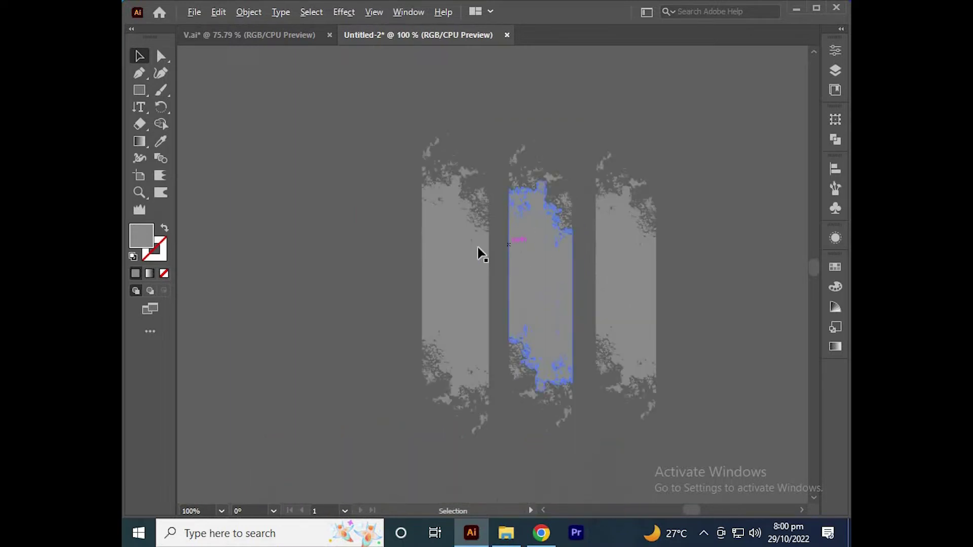
scroll(459, 242, up, 1)
drag(458, 239, 397, 229)
scroll(440, 238, down, 1)
key(ctrl+r)
drag(182, 188, 322, 197)
Ungroup the three expanded strips so that the largest one can be selected on its own.
click(426, 242)
right_click(427, 243)
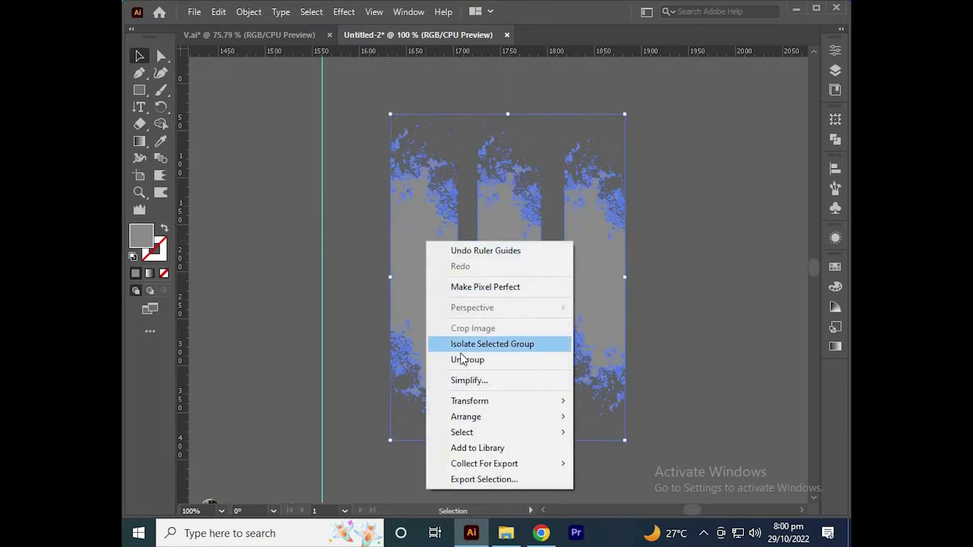
click(463, 359)
click(408, 237)
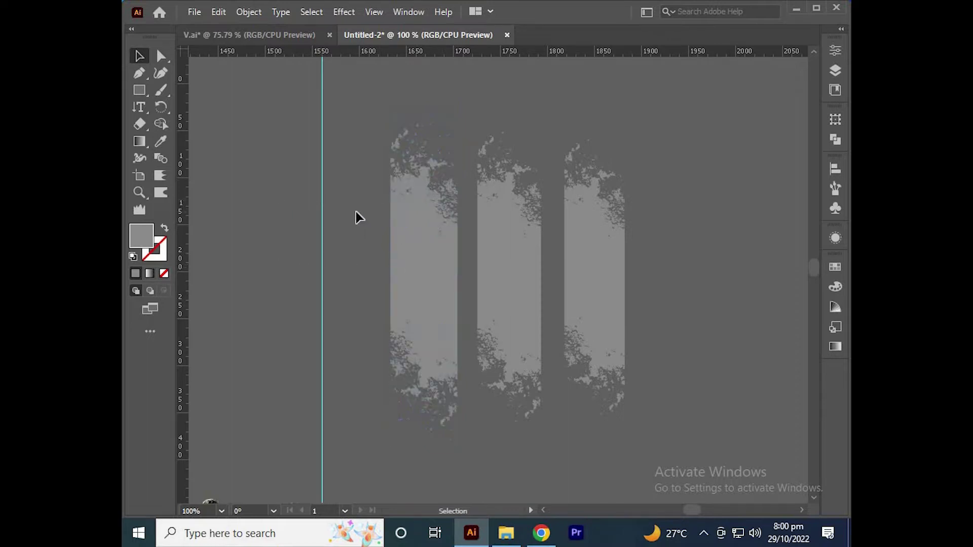
click(430, 274)
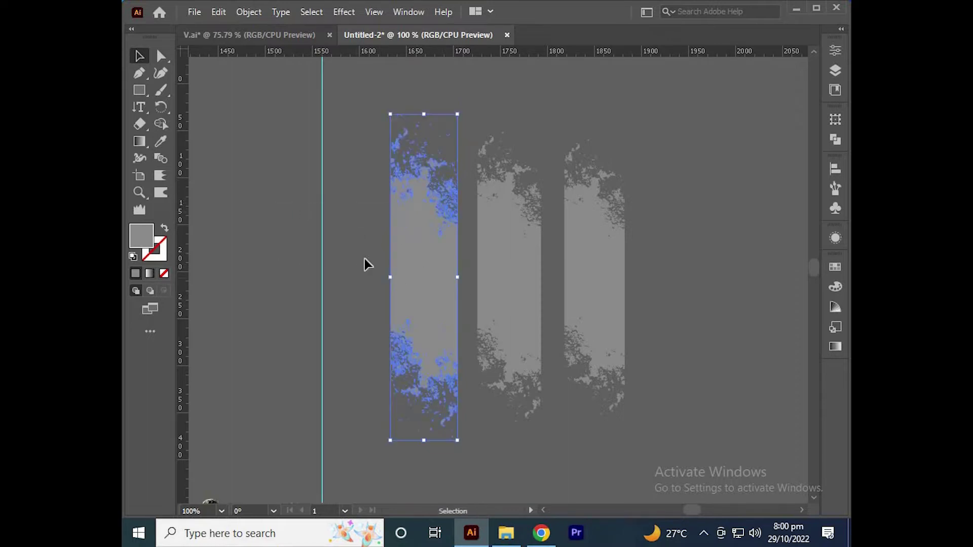
Unlock the guides and align the vertical guide to the horizontal centre of the largest strip.
right_click(309, 263)
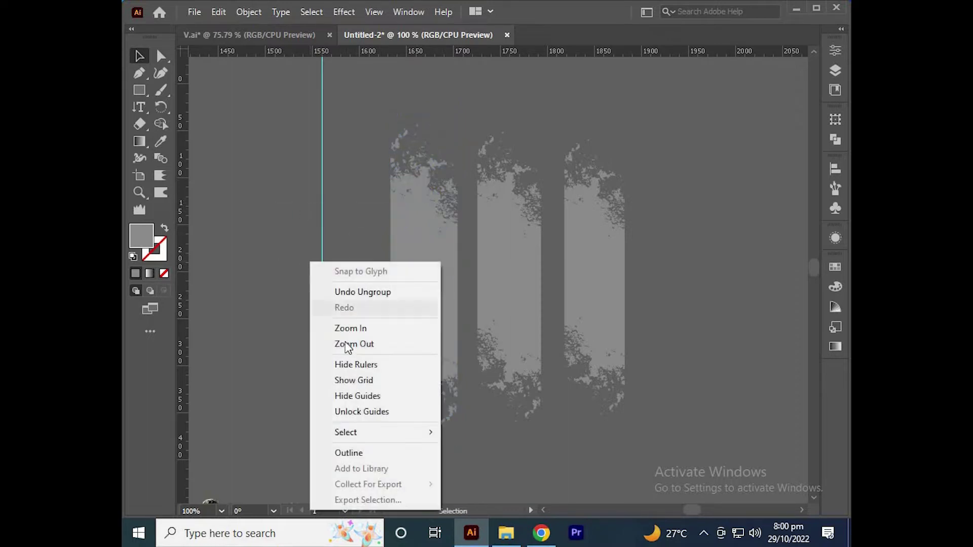
click(348, 410)
click(413, 258)
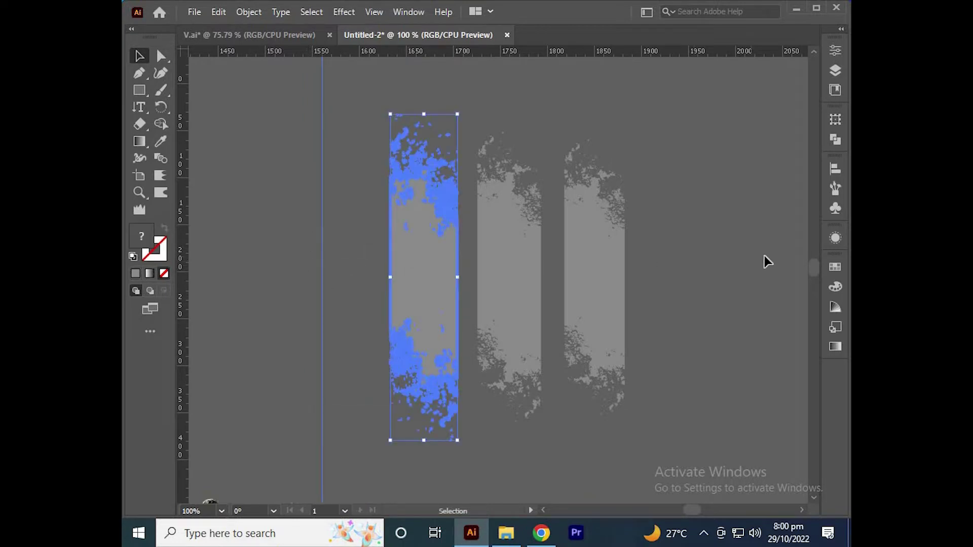
click(834, 170)
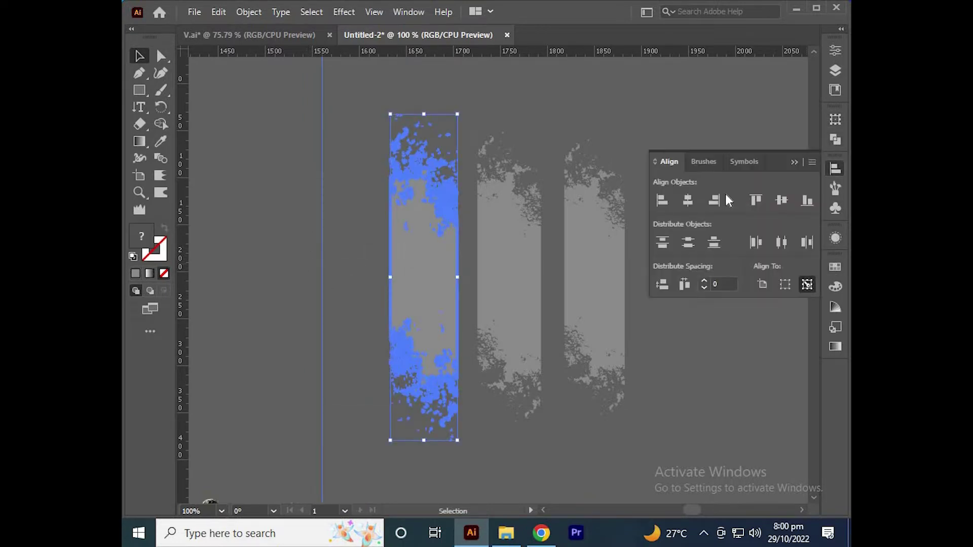
click(792, 165)
Reflect copies of the two smaller strips across the vertical guide to the other side of the largest strip.
drag(704, 180, 500, 234)
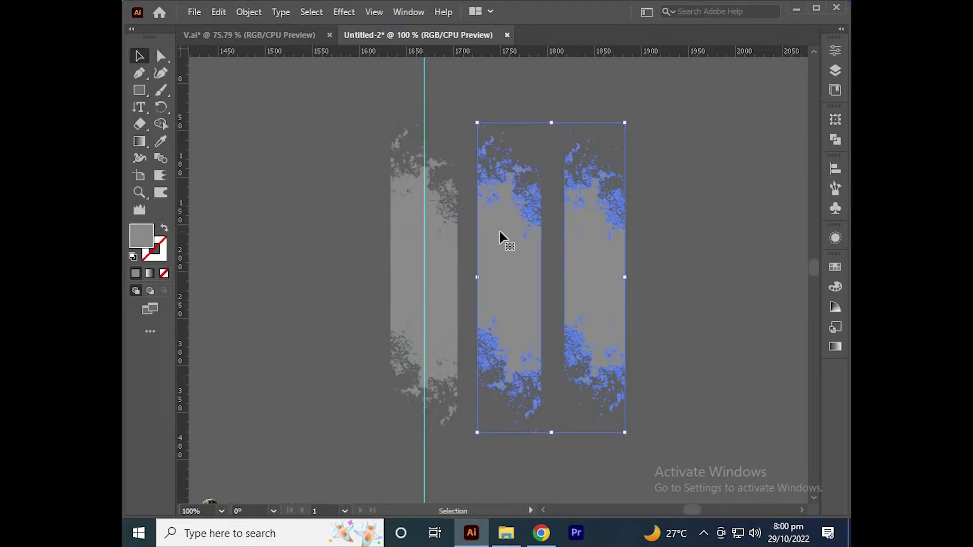
key(o)
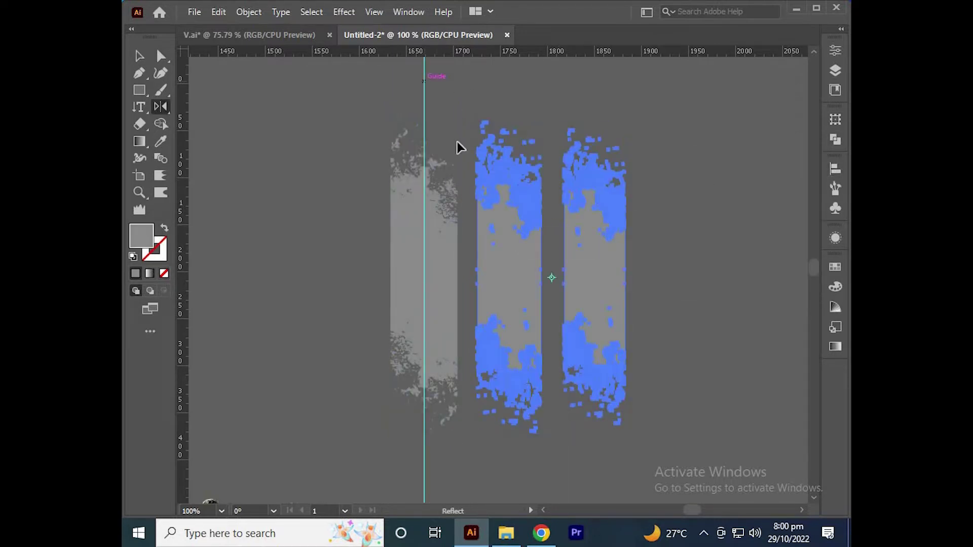
drag(323, 195, 342, 197)
key(v)
click(494, 115)
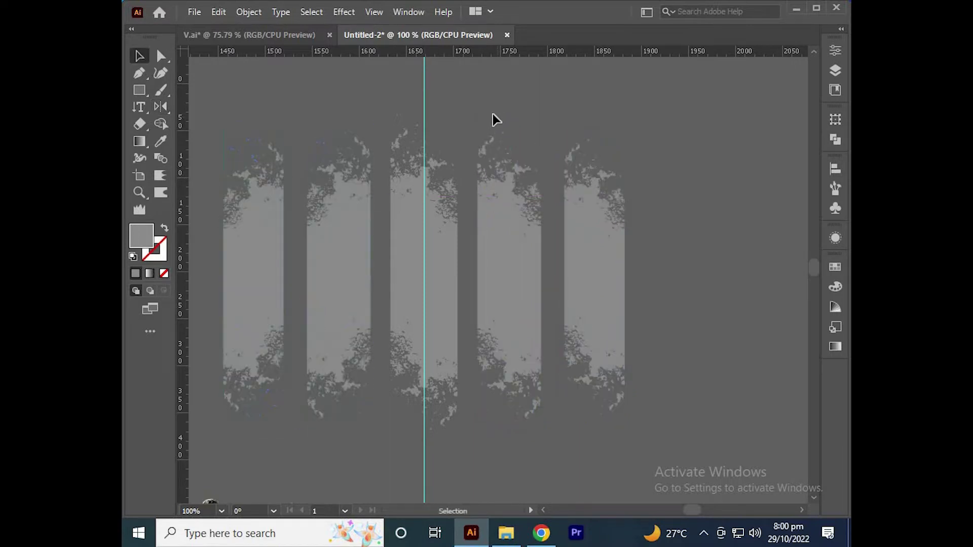
Delete the vertical guide running through the middle strip.
scroll(493, 114, up, 1)
click(424, 223)
click(508, 254)
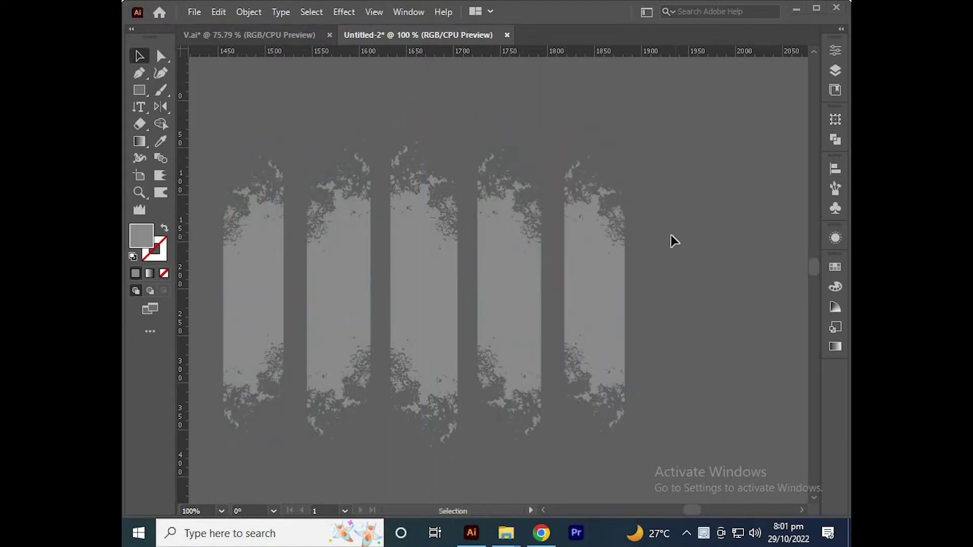
click(670, 236)
Move the two outermost strips down together so they sit lower than the inner three.
drag(668, 228, 718, 212)
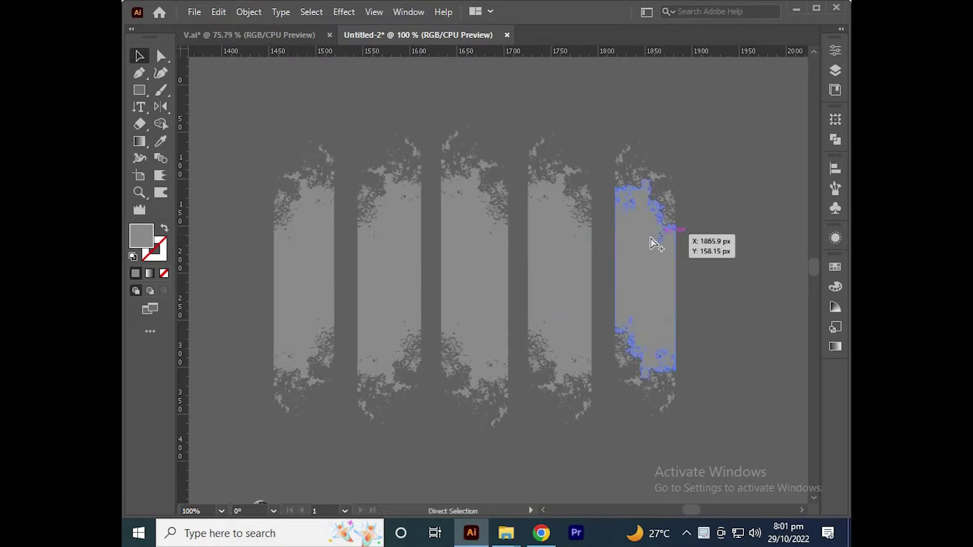
shift+click(306, 251)
drag(306, 251, 305, 267)
click(482, 105)
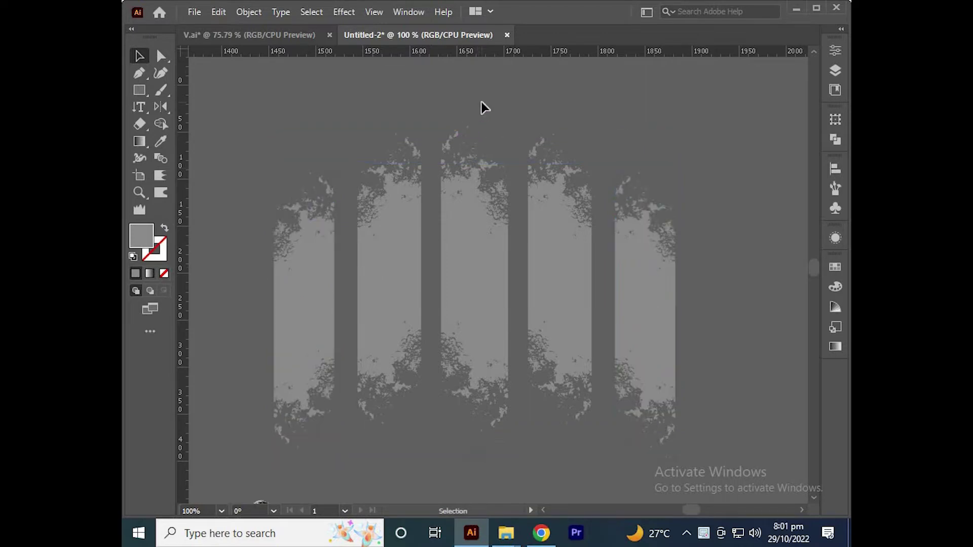
Fill the strip just right of the middle one with purple and the far-right strip with red.
key(ctrl+minus)
key(ctrl+plus)
key(ctrl+minus)
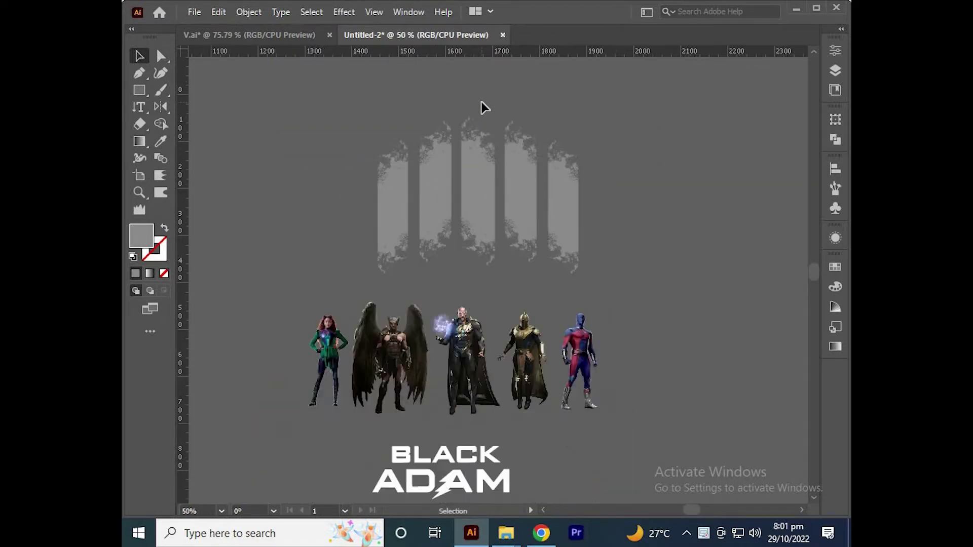
scroll(482, 102, up, 1)
key(ctrl+plus)
key(ctrl+plus)
scroll(551, 304, down, 1)
click(554, 304)
click(835, 267)
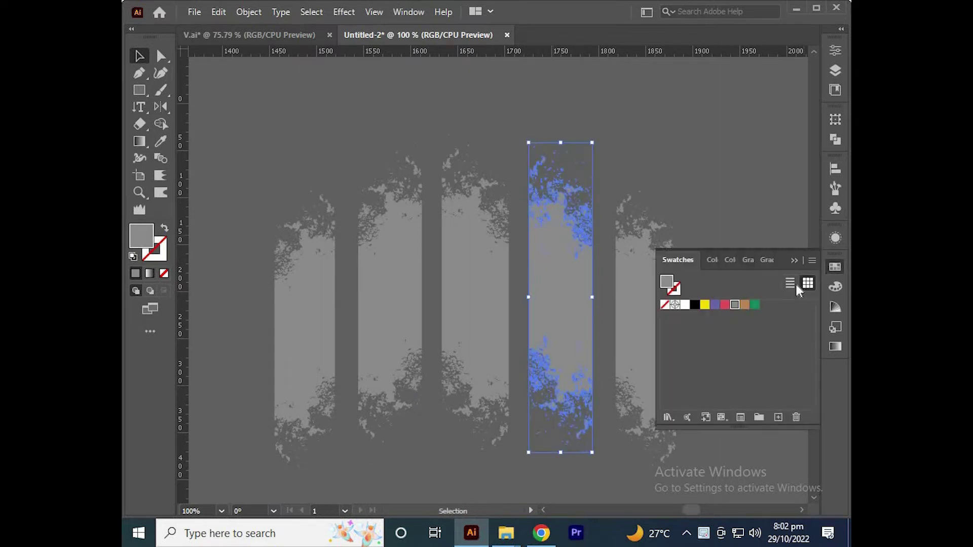
click(704, 304)
click(715, 304)
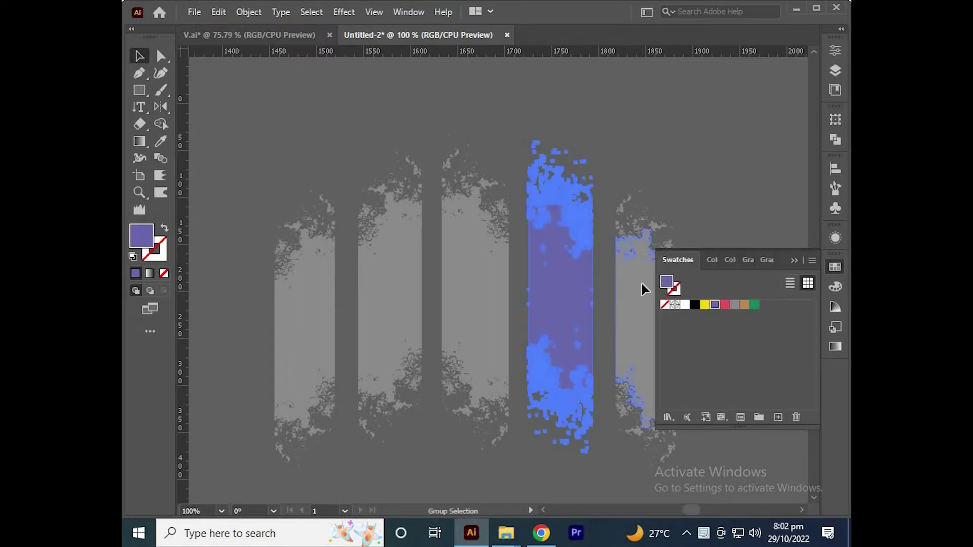
click(642, 286)
click(725, 304)
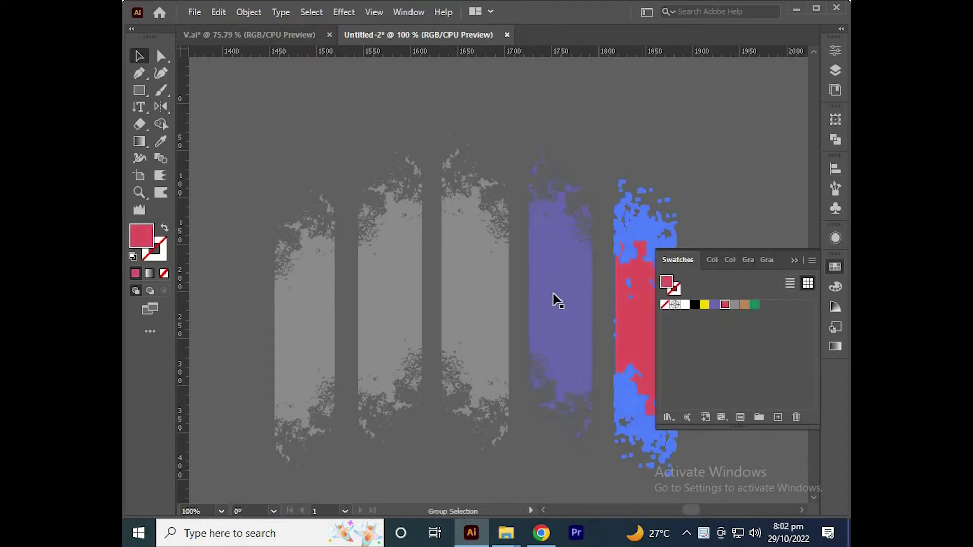
Fill the strip just left of the middle one with light brown and the far-left strip with green.
click(384, 269)
click(744, 304)
click(312, 309)
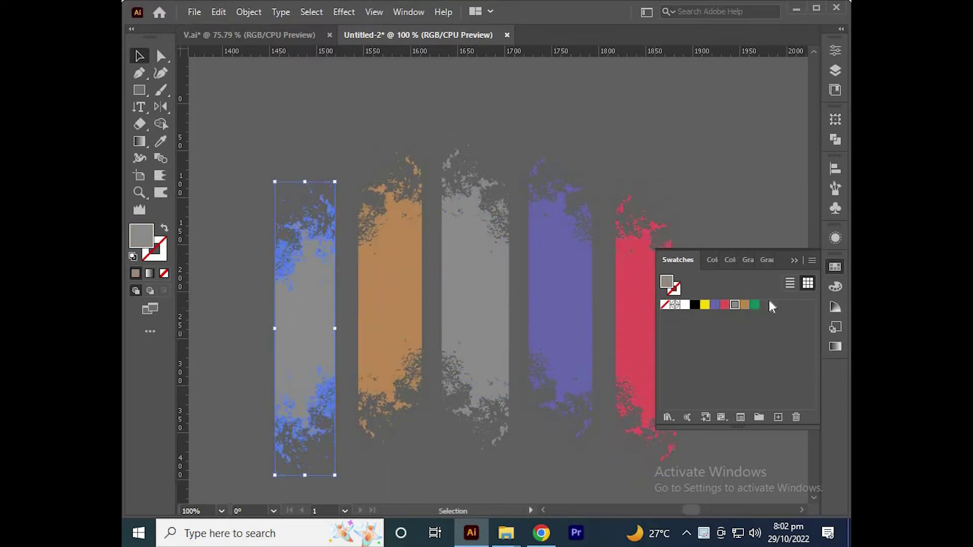
click(755, 305)
click(797, 260)
click(737, 238)
Move the purple and red strips left together, closer to the grey middle strip.
scroll(737, 238, down, 1)
click(590, 239)
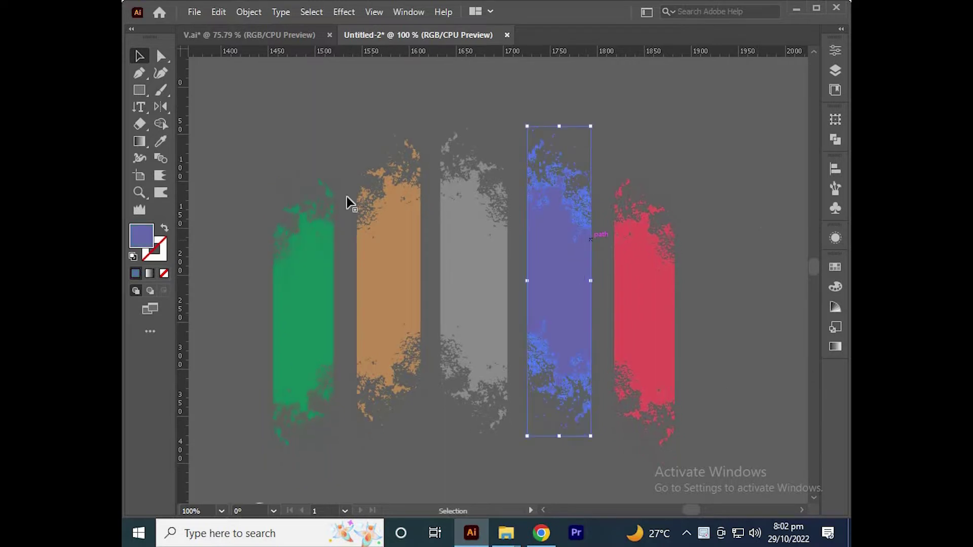
drag(522, 123, 523, 133)
click(554, 223)
shift+click(631, 264)
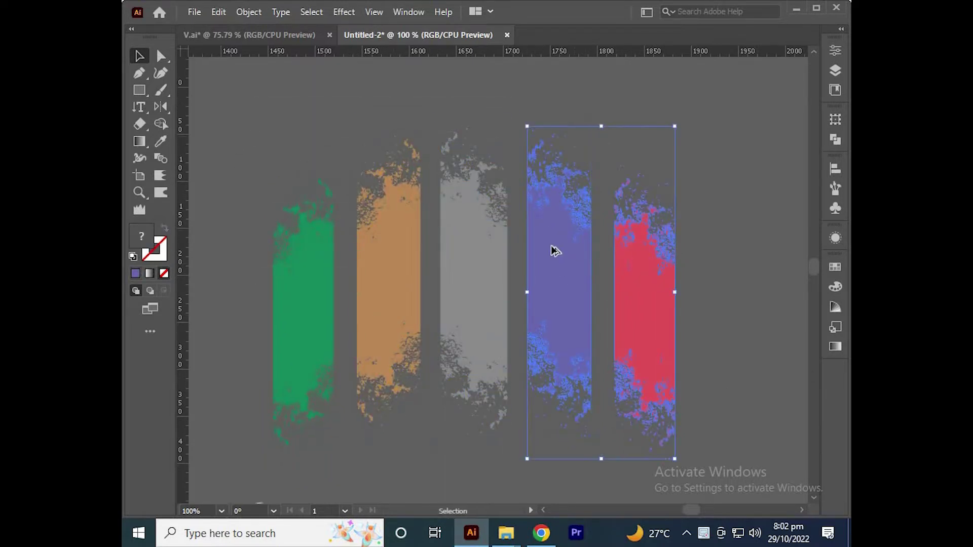
scroll(550, 247, up, 2)
drag(547, 244, 530, 244)
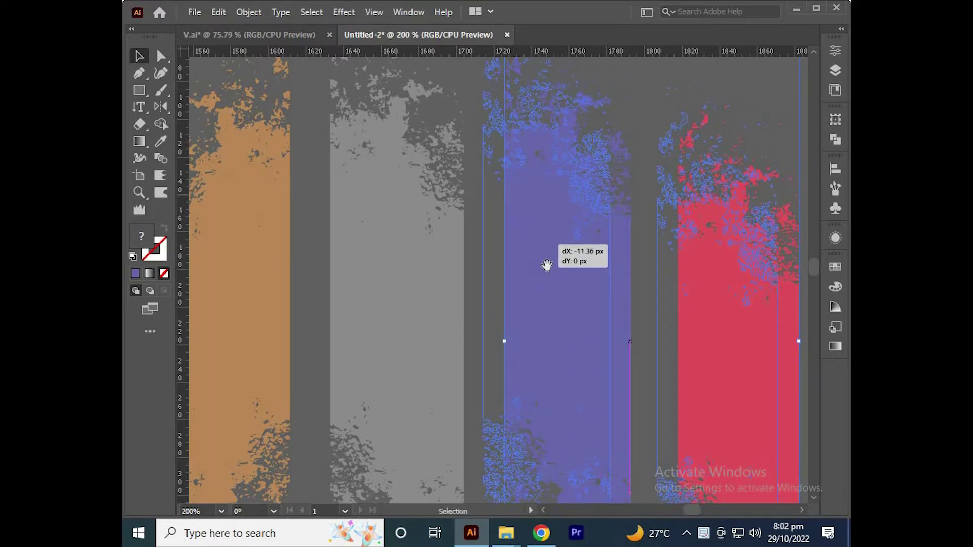
Move the red strip closer to the purple one, leaving narrow, even gaps between the strips on the right half.
drag(591, 287, 536, 258)
click(578, 240)
drag(647, 248, 634, 251)
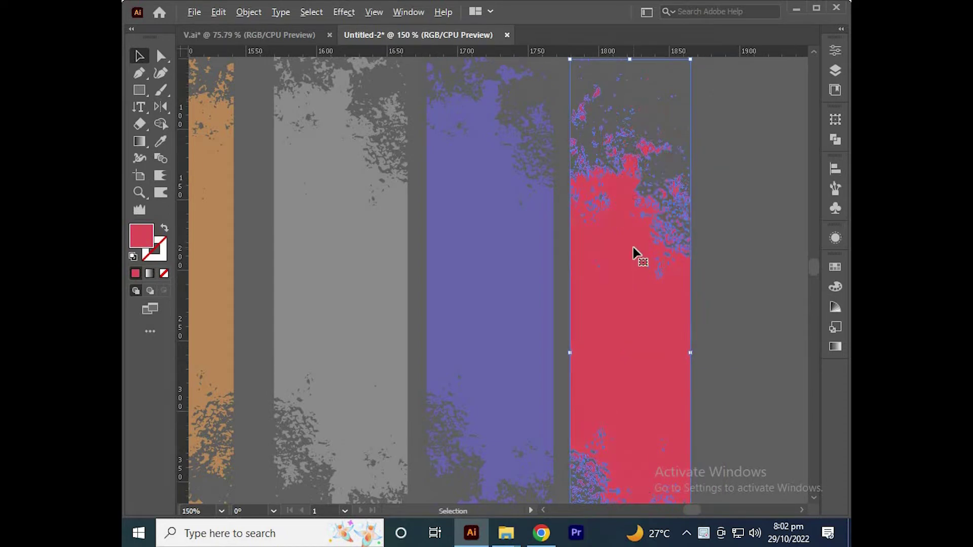
scroll(542, 226, down, 1)
shift+click(517, 213)
scroll(516, 213, up, 3)
drag(515, 207, 511, 209)
scroll(513, 210, down, 3)
Move the light brown and green strips right toward the grey middle strip, leaving the same narrow gaps.
drag(573, 206, 670, 187)
drag(420, 212, 433, 207)
scroll(419, 211, up, 1)
scroll(284, 230, left, 2)
drag(266, 252, 314, 252)
scroll(513, 158, down, 4)
click(513, 153)
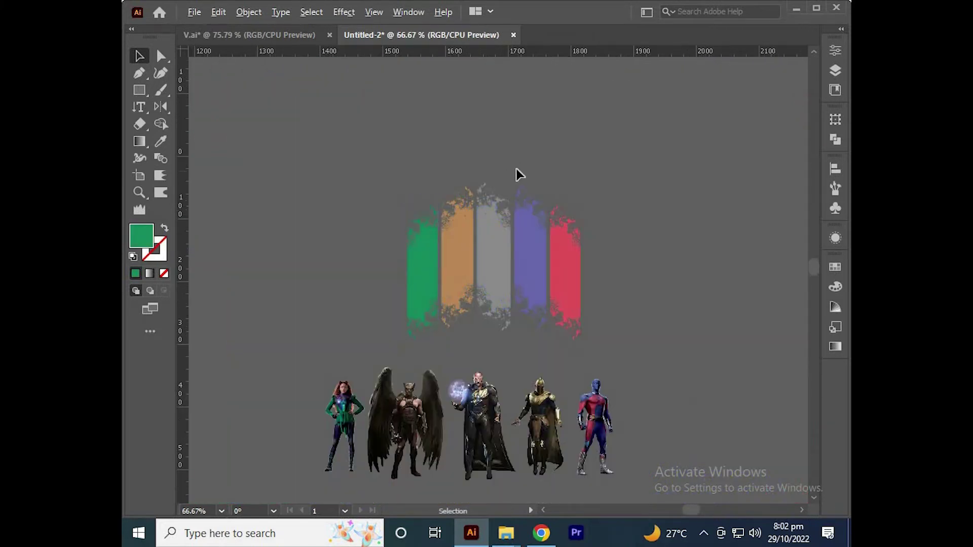
Centre the Black Adam figure horizontally and vertically on the grey middle strip, using the strip as the alignment reference.
scroll(510, 151, up, 1)
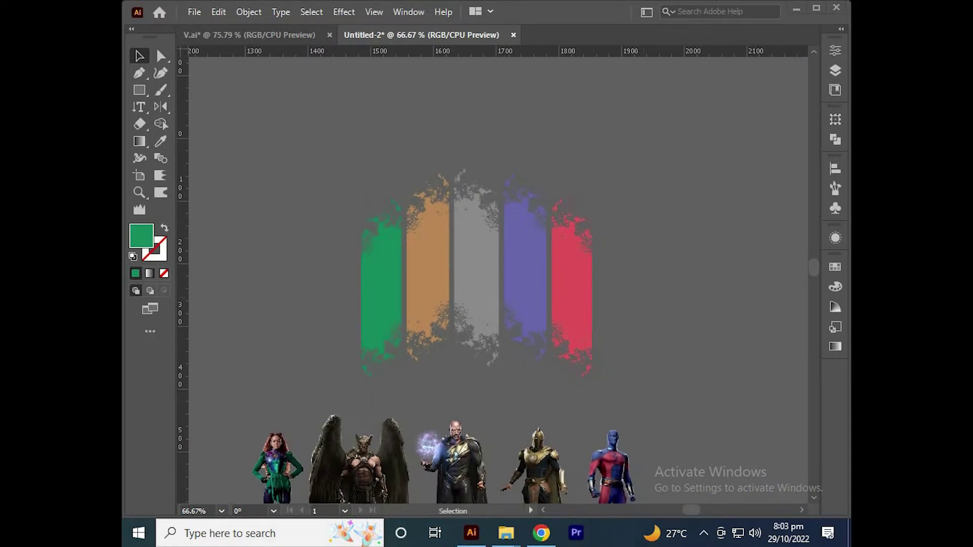
scroll(455, 398, down, 2)
click(455, 398)
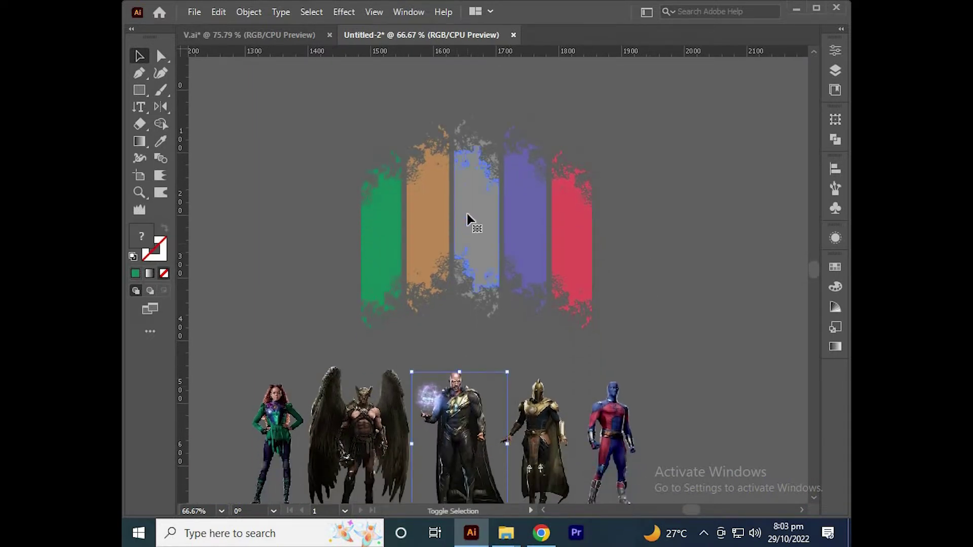
scroll(492, 211, down, 1)
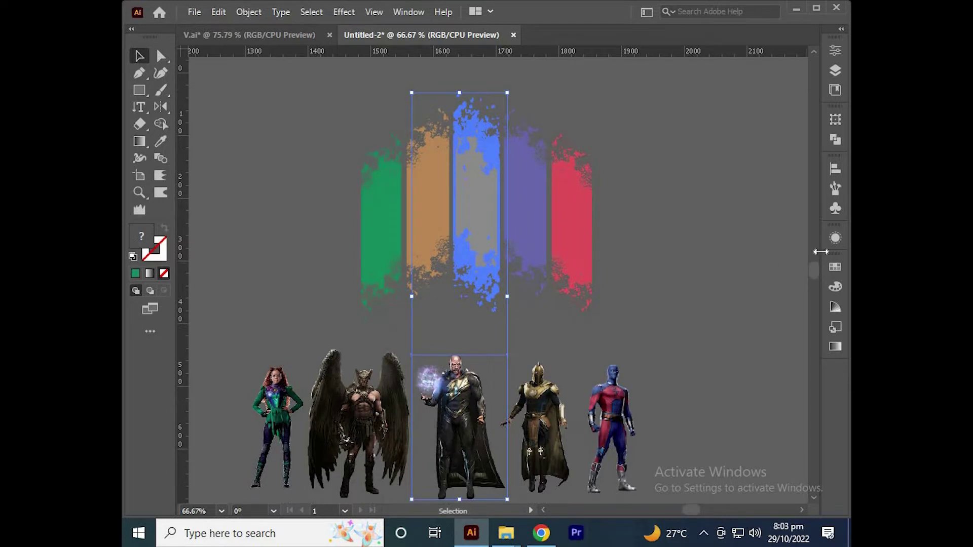
key(shift+F7)
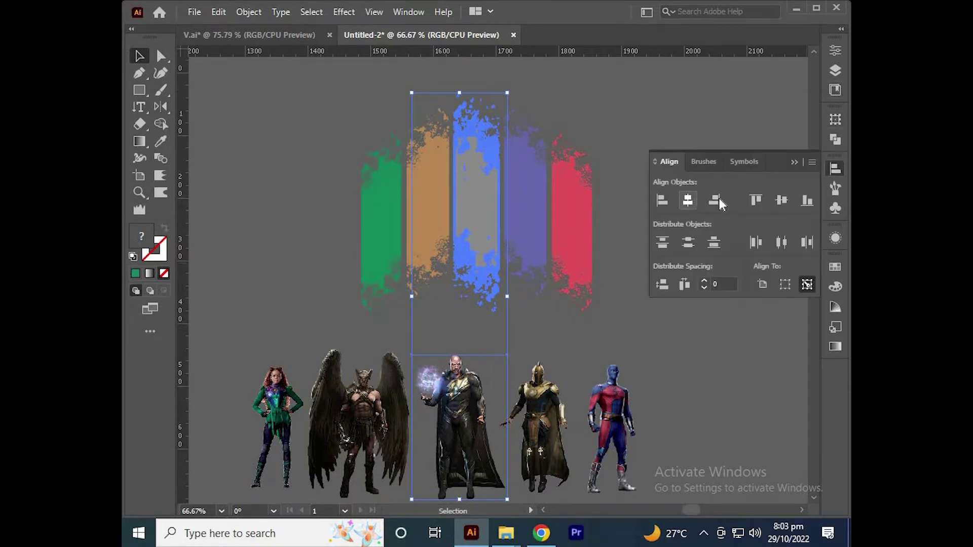
click(688, 200)
click(778, 200)
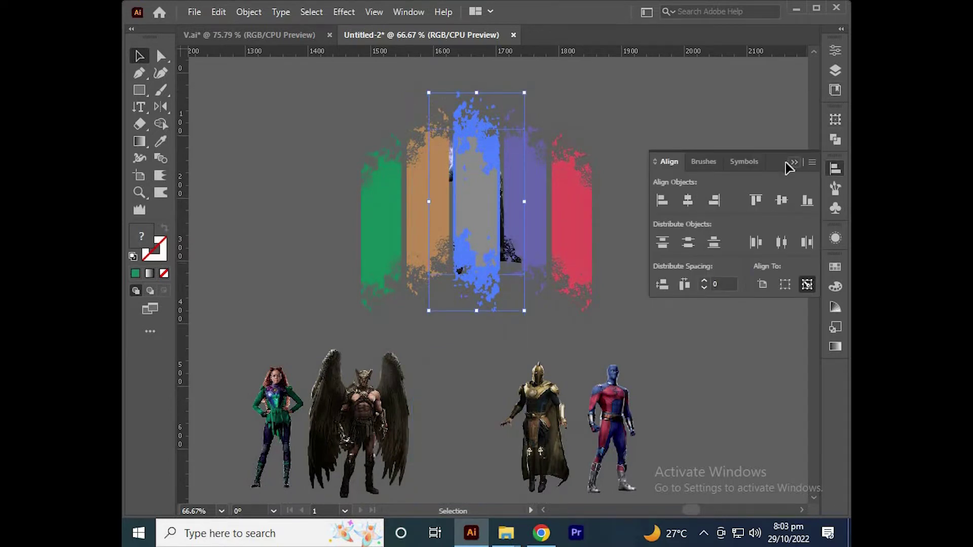
click(790, 163)
click(530, 278)
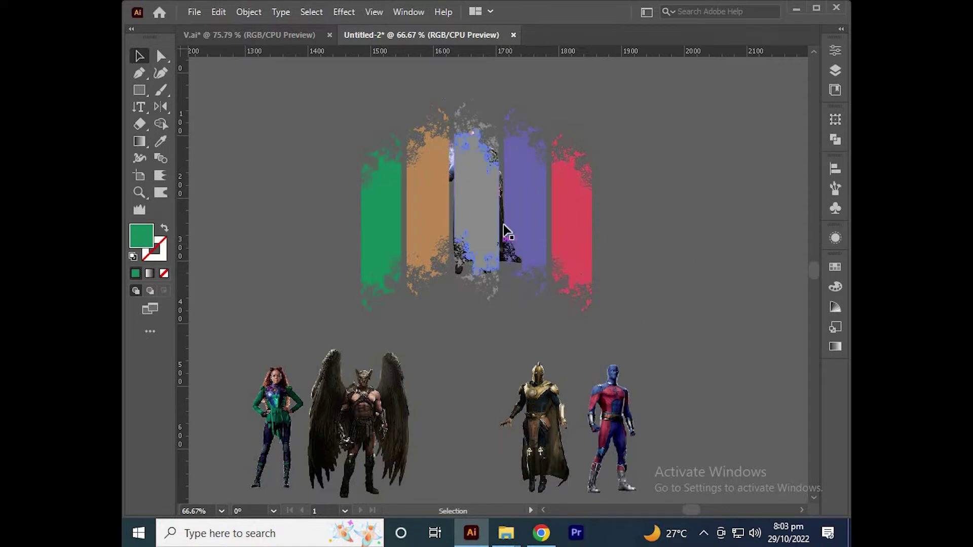
Send all five coloured strips to the back, behind the characters.
scroll(498, 107, up, 1)
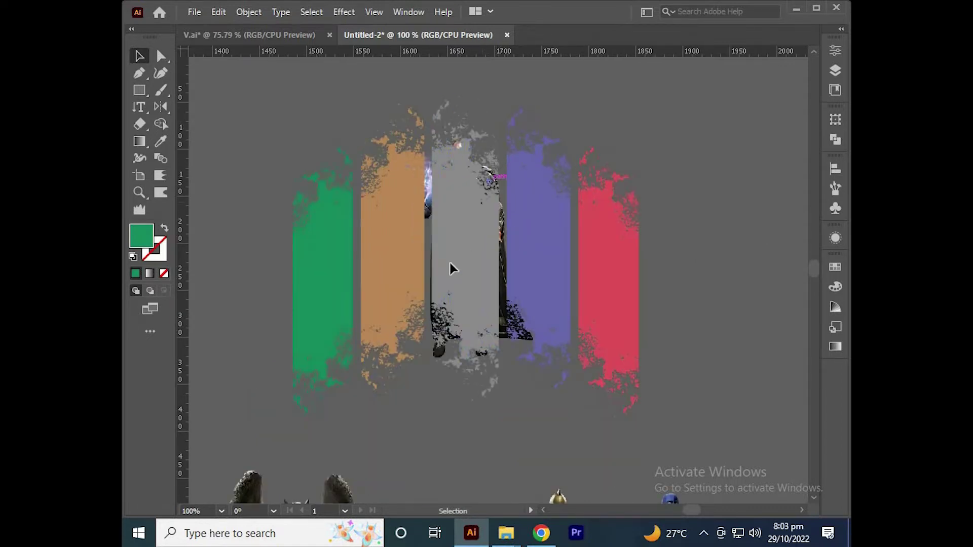
click(532, 238)
shift+click(403, 255)
shift+click(299, 258)
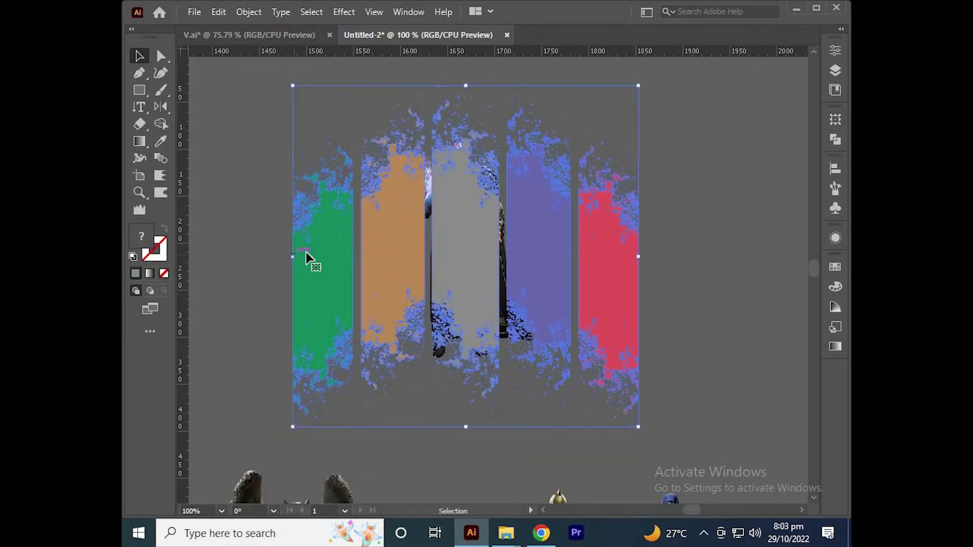
right_click(323, 243)
mouse_move(385, 404)
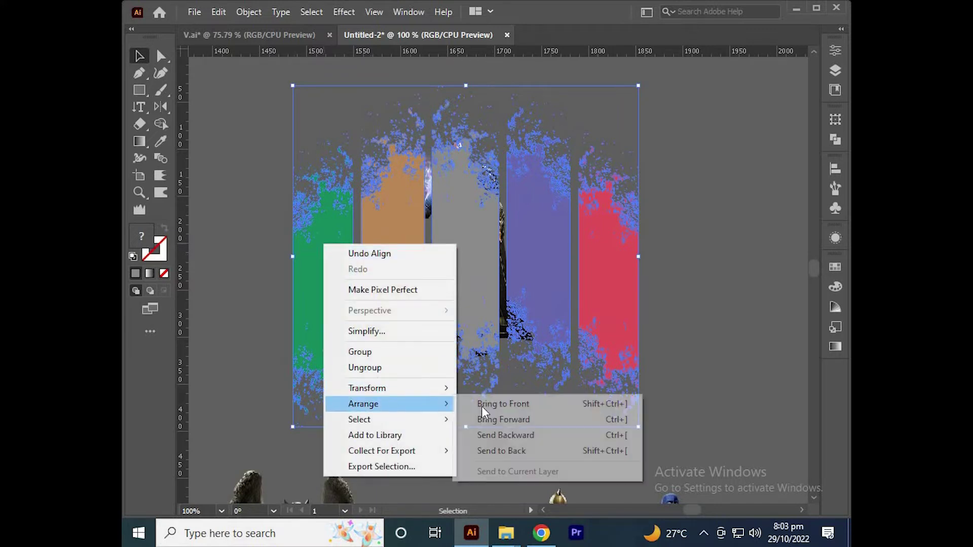
click(506, 436)
right_click(550, 269)
mouse_move(566, 430)
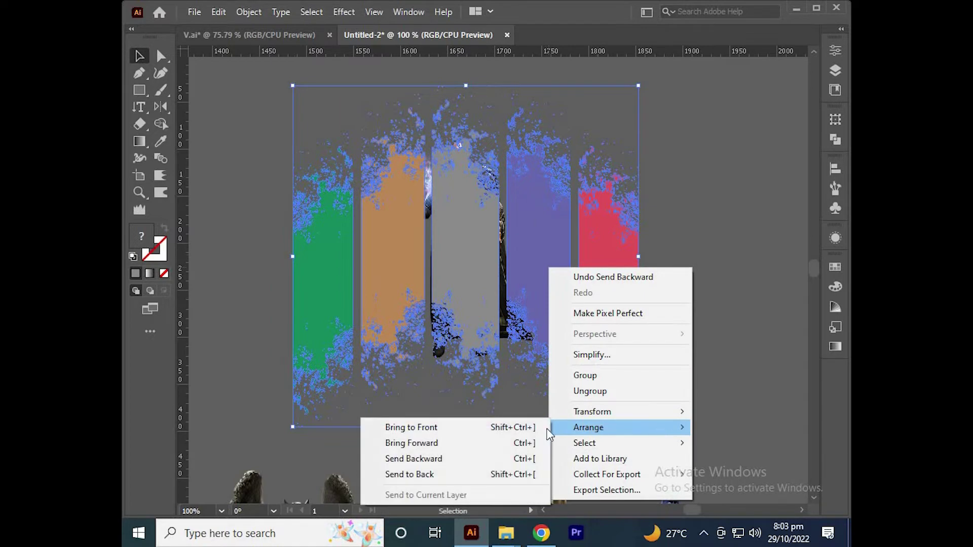
click(520, 476)
click(663, 332)
Lower the Black Adam figure slightly on the grey middle strip.
scroll(657, 329, down, 1)
drag(541, 289, 499, 261)
scroll(500, 239, up, 2)
click(505, 242)
scroll(479, 162, up, 1)
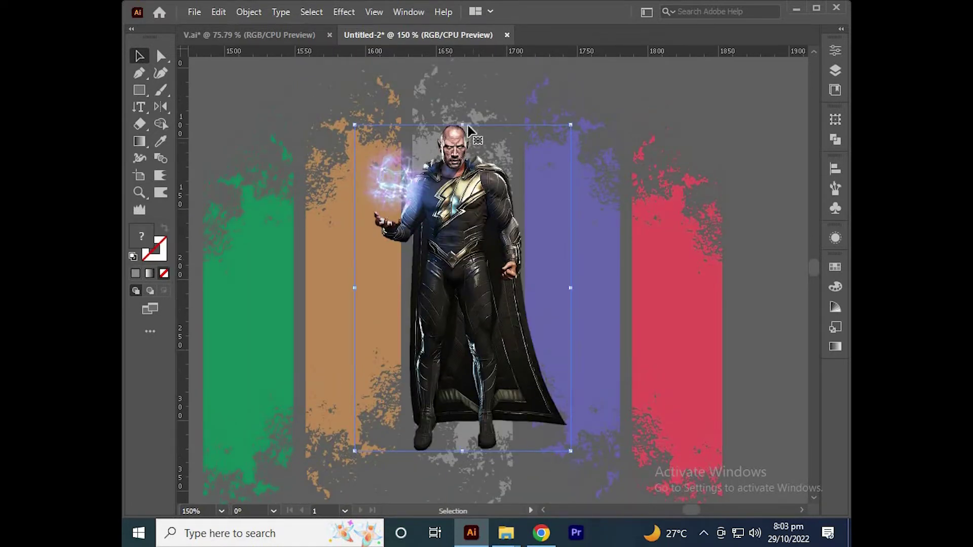
drag(464, 125, 464, 135)
drag(463, 215, 463, 230)
Place the gold-helmeted character over the purple strip, beside Black Adam.
scroll(463, 218, down, 2)
drag(525, 434, 511, 256)
scroll(521, 304, up, 1)
scroll(512, 256, up, 1)
drag(519, 272, 466, 245)
scroll(519, 270, down, 2)
scroll(467, 268, up, 2)
drag(565, 143, 569, 137)
Place the character in the red and blue suit over the red strip.
scroll(545, 139, down, 2)
drag(634, 431, 609, 233)
scroll(609, 233, up, 2)
drag(577, 379, 542, 349)
scroll(563, 380, up, 2)
Place the winged character over the light brown strip, beside Black Adam.
scroll(598, 243, down, 4)
drag(403, 439, 456, 218)
scroll(451, 212, up, 2)
drag(437, 343, 416, 338)
scroll(492, 191, down, 2)
scroll(502, 188, up, 1)
Place the red-haired woman in green over the green strip.
scroll(509, 250, down, 2)
click(405, 355)
drag(368, 431, 412, 294)
scroll(412, 294, up, 2)
scroll(476, 280, down, 1)
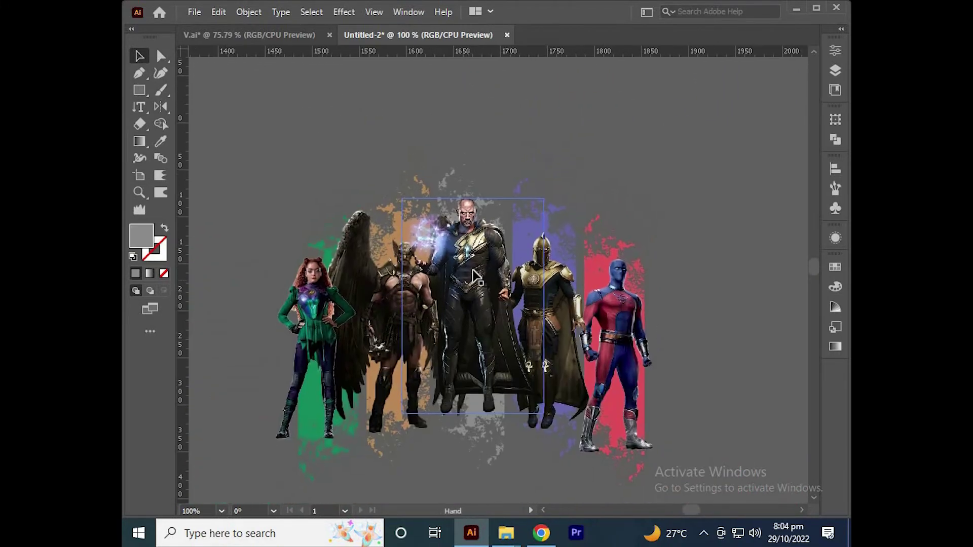
Mask the Black Adam image and pull in the mask's right edge to trim the cape, making it about 109 px wide.
scroll(477, 280, up, 2)
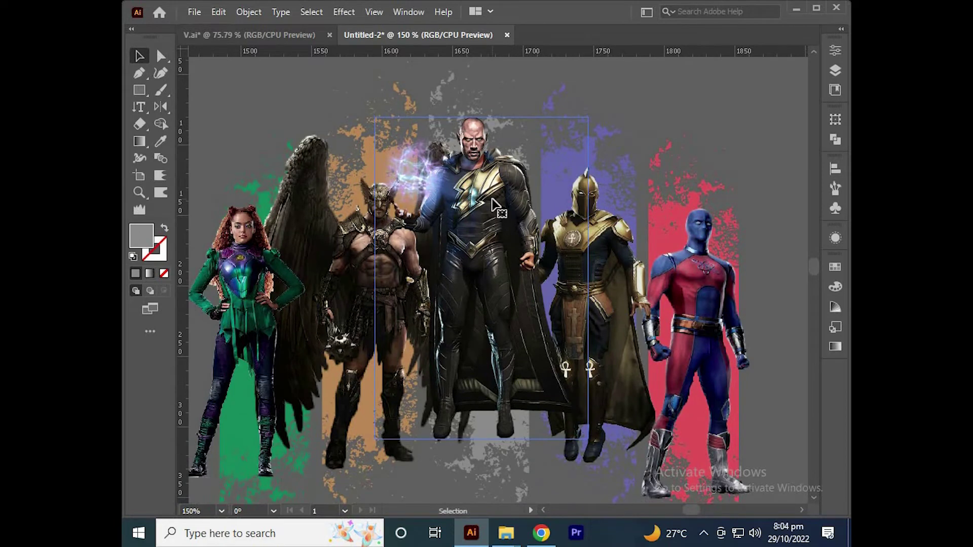
click(496, 206)
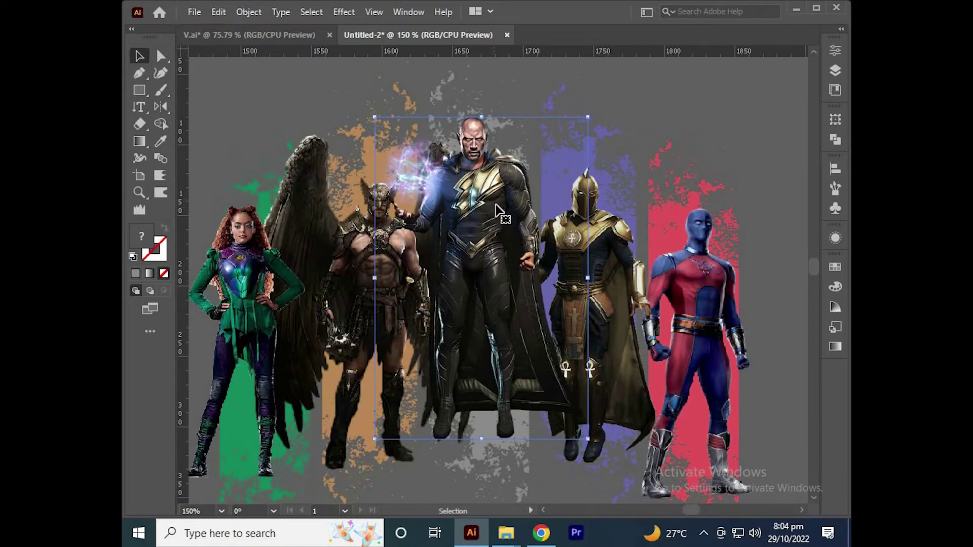
click(841, 32)
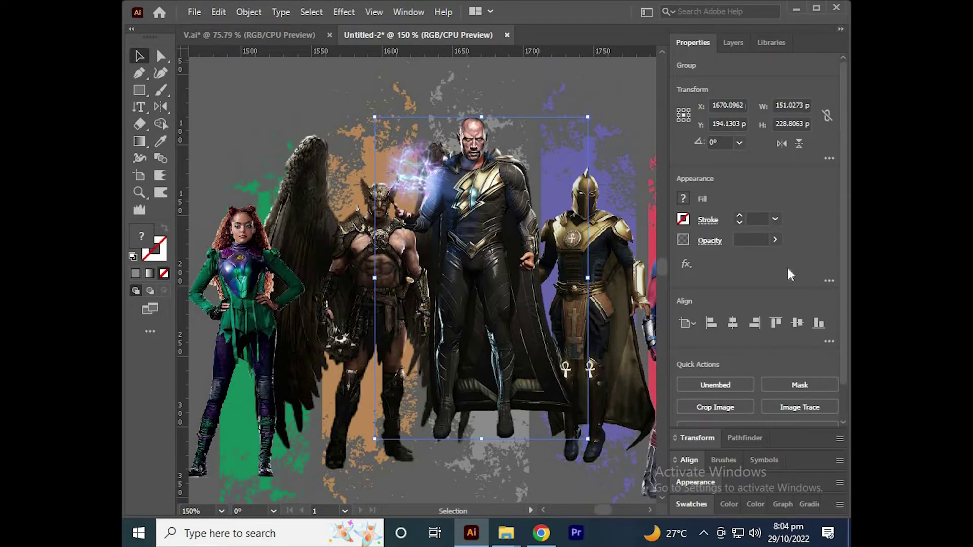
click(800, 386)
drag(585, 281, 528, 293)
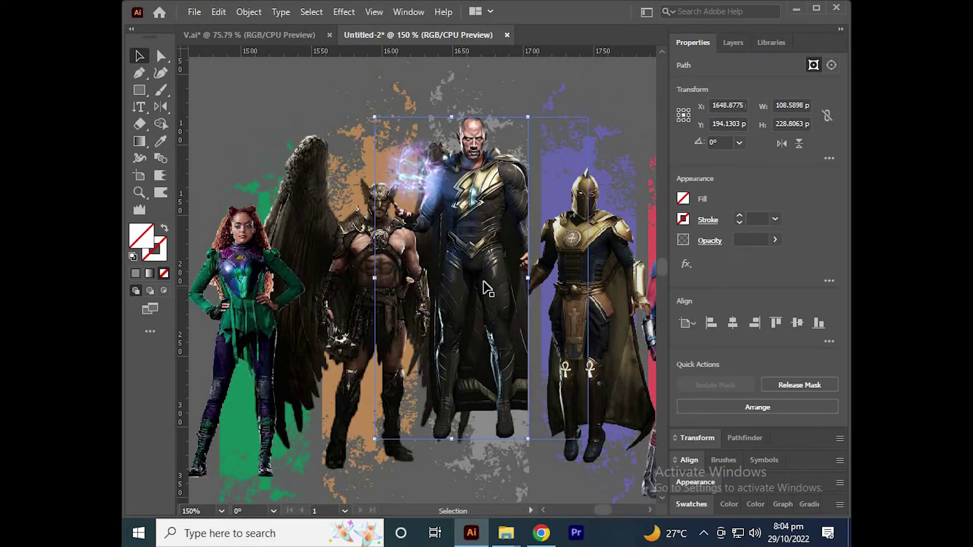
click(543, 77)
Shift the masked Black Adam figure about 5 px to the right.
drag(412, 219, 432, 186)
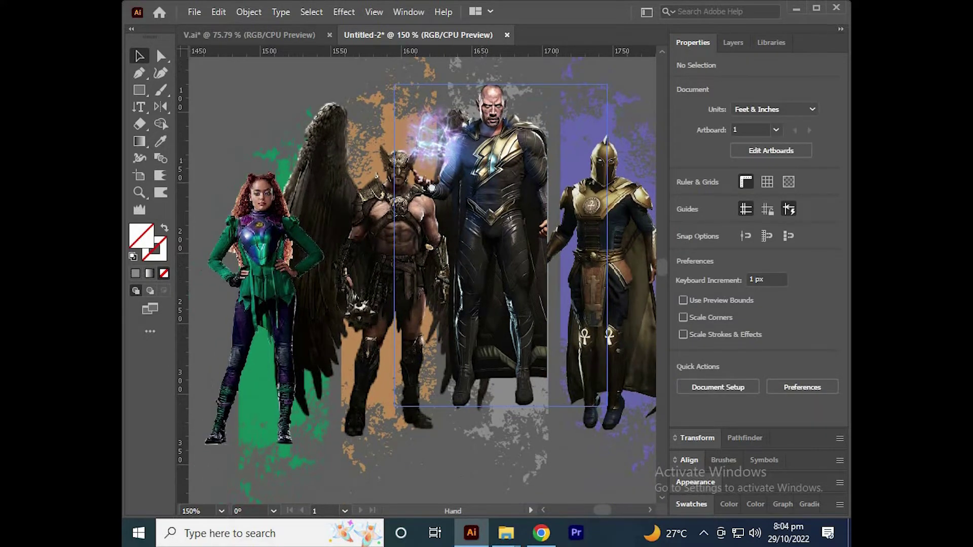
drag(512, 181, 434, 184)
click(428, 174)
scroll(428, 174, up, 2)
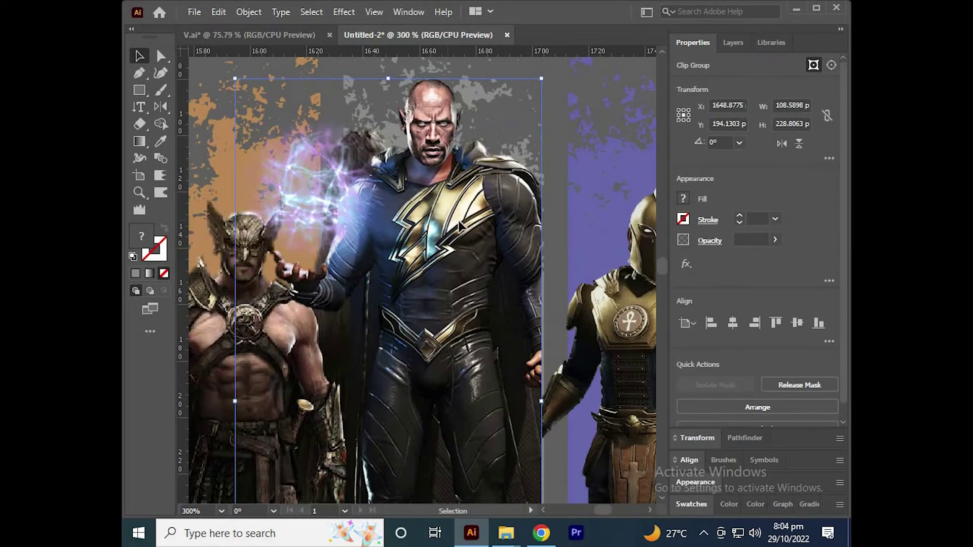
Mask the gold-helmeted character's image and narrow the mask from both sides to the width of the purple strip.
scroll(461, 221, down, 2)
drag(544, 294, 519, 234)
click(524, 198)
scroll(493, 218, up, 1)
scroll(511, 215, down, 1)
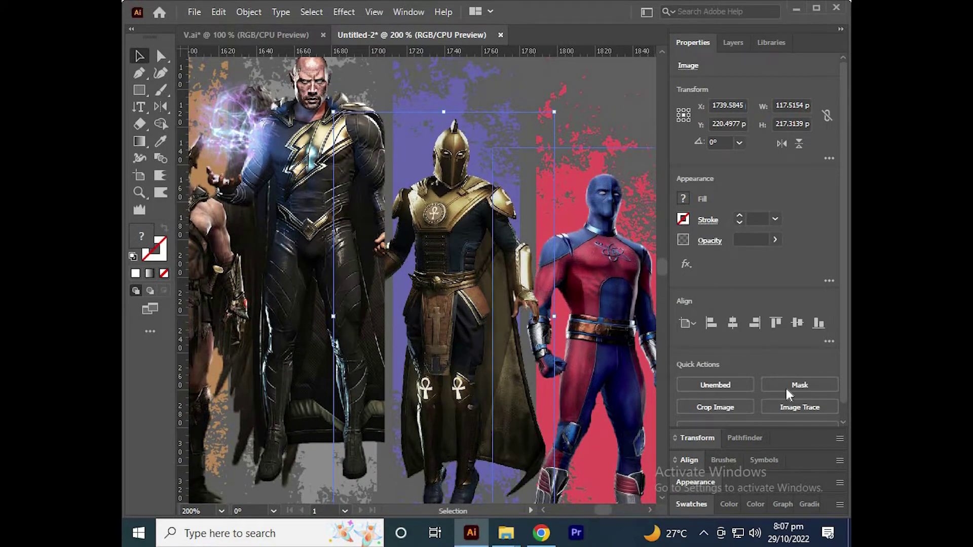
click(786, 388)
drag(560, 318, 522, 322)
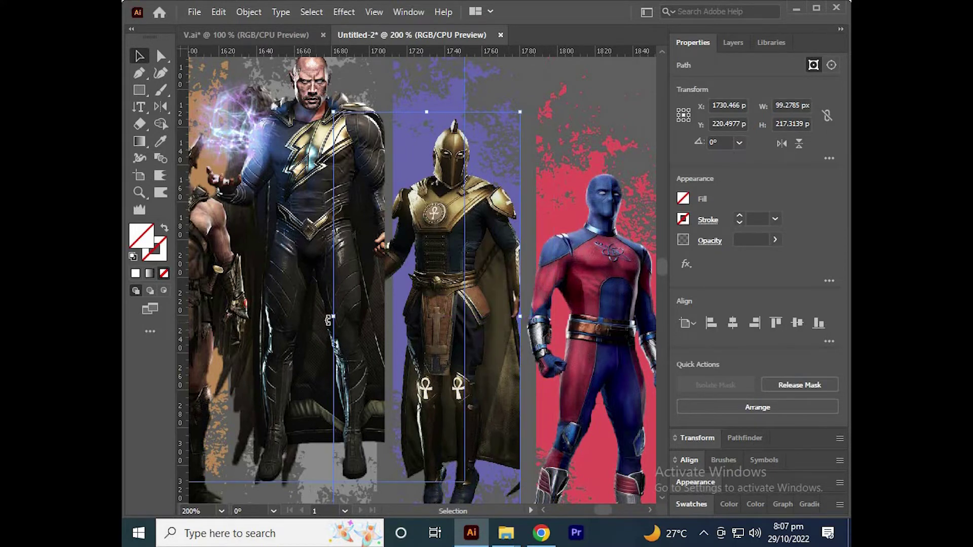
drag(332, 317, 391, 316)
scroll(453, 255, down, 1)
drag(454, 256, 454, 291)
key(ctrl+z)
click(512, 80)
drag(493, 170, 504, 198)
click(504, 200)
scroll(498, 202, up, 1)
scroll(496, 197, down, 1)
scroll(499, 202, down, 2)
click(552, 123)
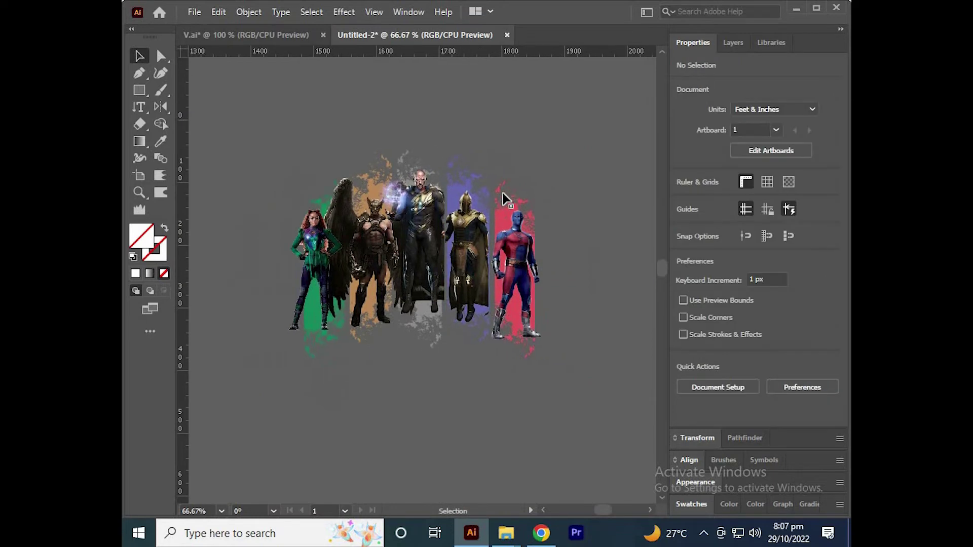
Shift the red strip and its red and blue character together slightly left, about 2 px.
scroll(504, 198, up, 1)
scroll(504, 213, up, 2)
drag(501, 255, 469, 278)
click(508, 242)
drag(444, 154, 485, 250)
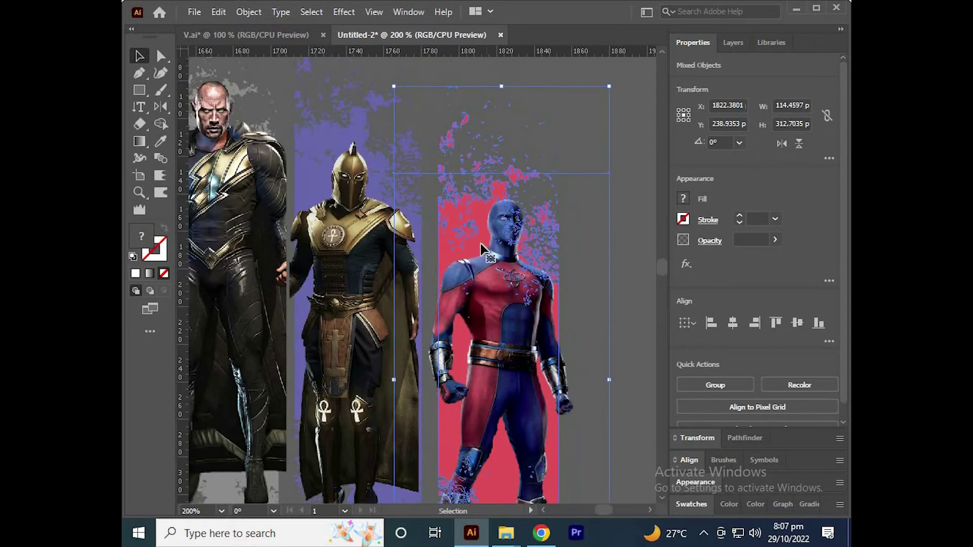
scroll(485, 250, up, 2)
drag(490, 293, 464, 259)
scroll(481, 294, down, 3)
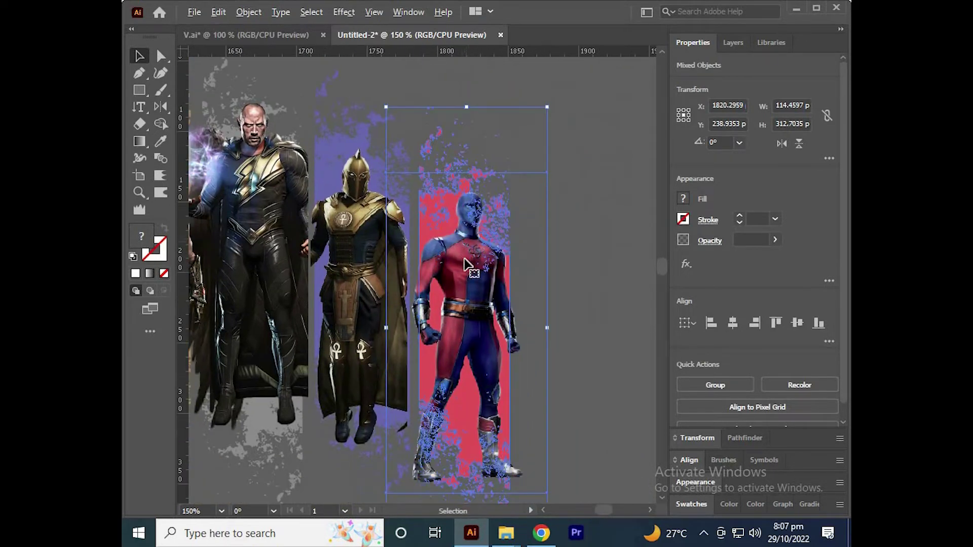
drag(579, 246, 569, 225)
Mask the red and blue character's image and pull the mask's left edge in to the edge of the red strip.
click(569, 225)
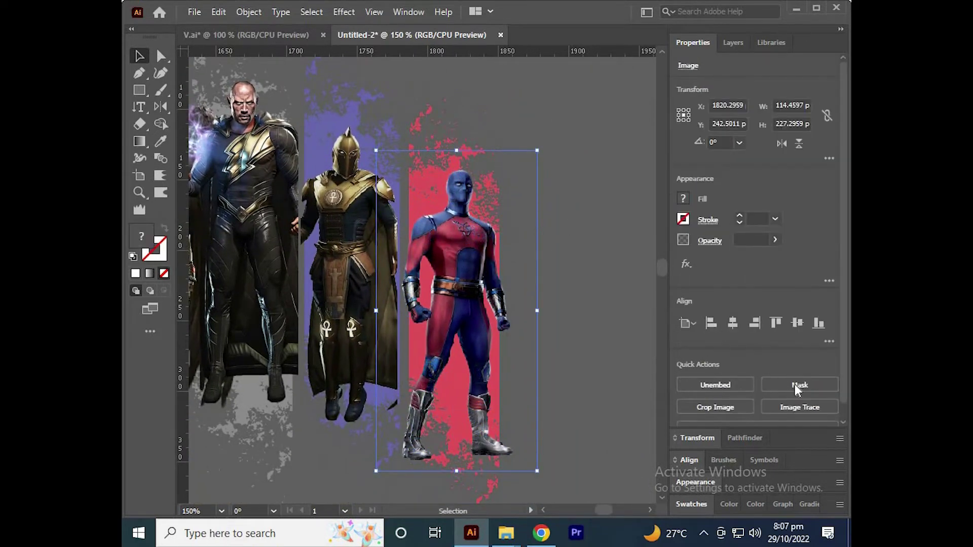
click(781, 391)
drag(378, 314, 411, 315)
click(556, 270)
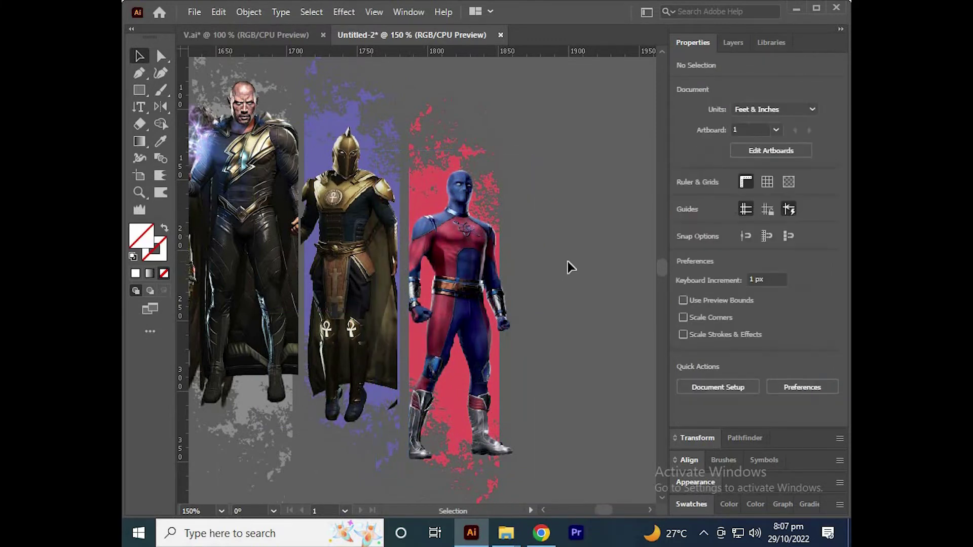
click(484, 281)
key(ctrl+equal)
scroll(482, 276, up, 1)
drag(484, 277, 473, 277)
scroll(473, 278, down, 1)
Mask the winged character's image and narrow the mask to the light brown strip, about 67 px wide, cutting off the wings.
scroll(472, 281, down, 2)
key(space)
drag(409, 258, 501, 260)
drag(339, 235, 461, 255)
drag(399, 217, 407, 134)
click(405, 181)
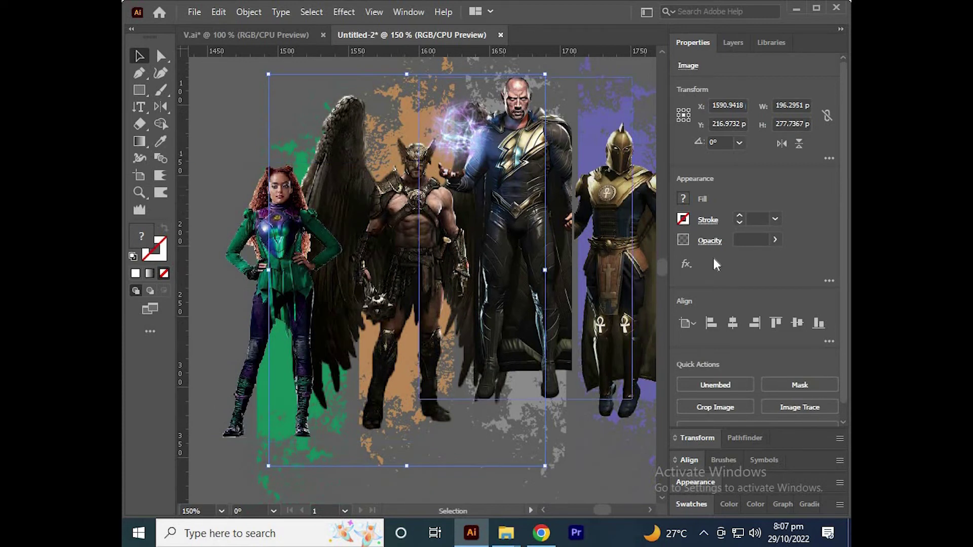
click(782, 385)
drag(538, 274, 453, 274)
drag(269, 269, 360, 287)
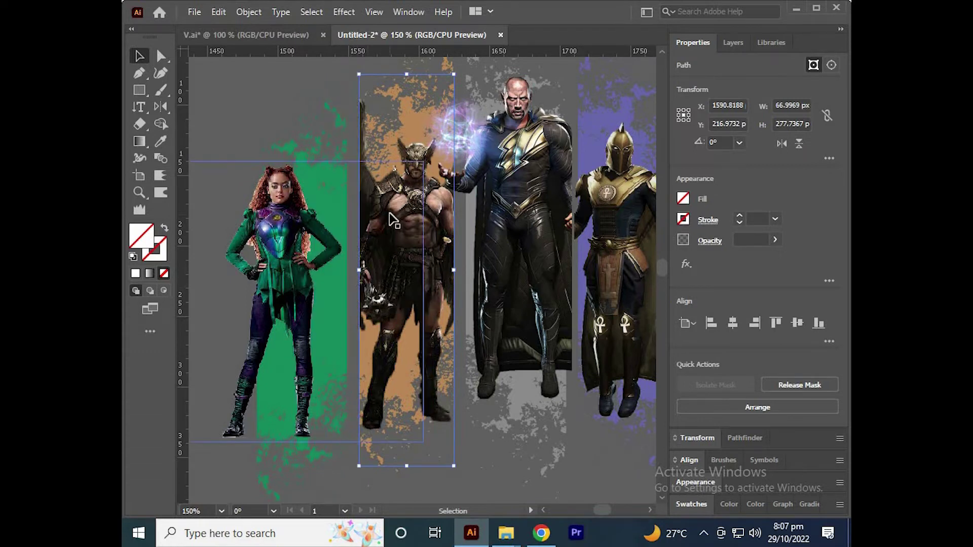
scroll(308, 55, up, 2)
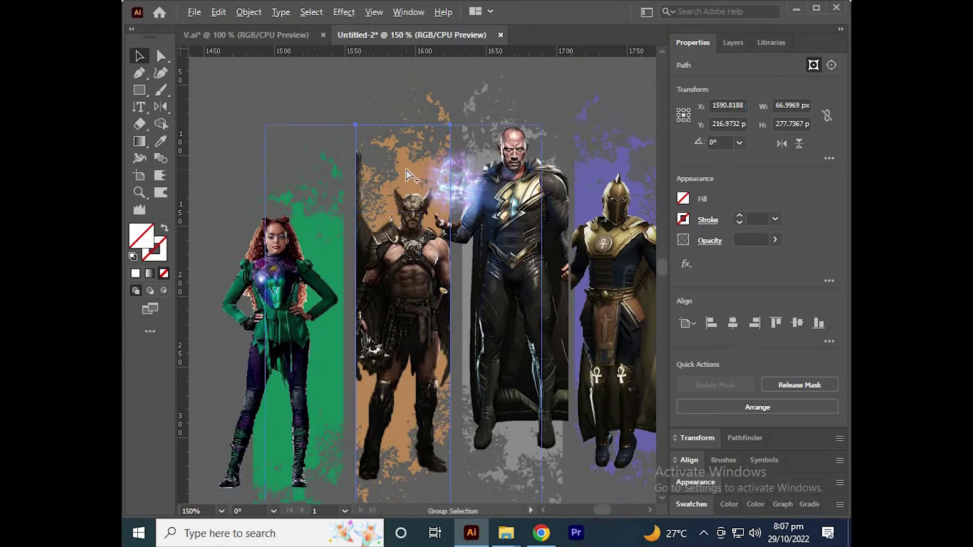
click(350, 67)
click(412, 208)
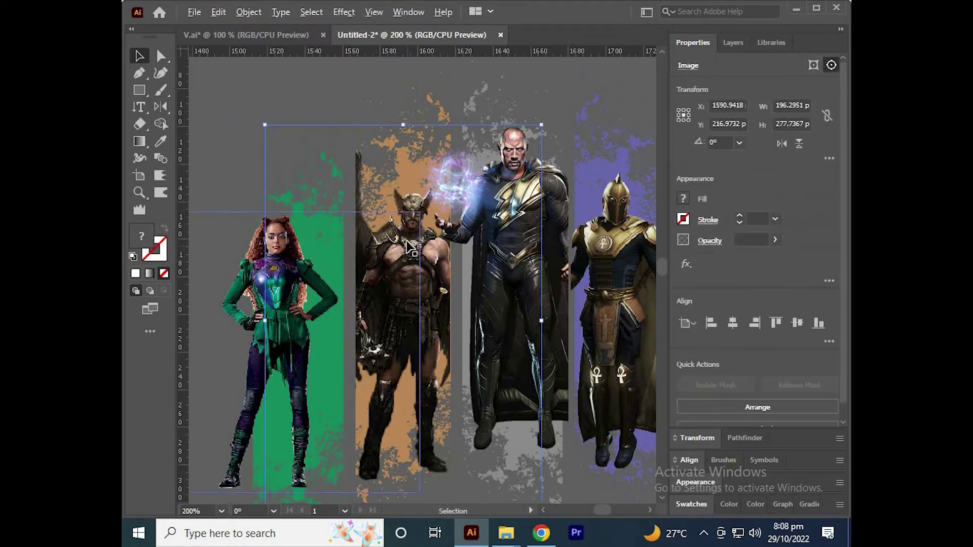
scroll(412, 207, up, 3)
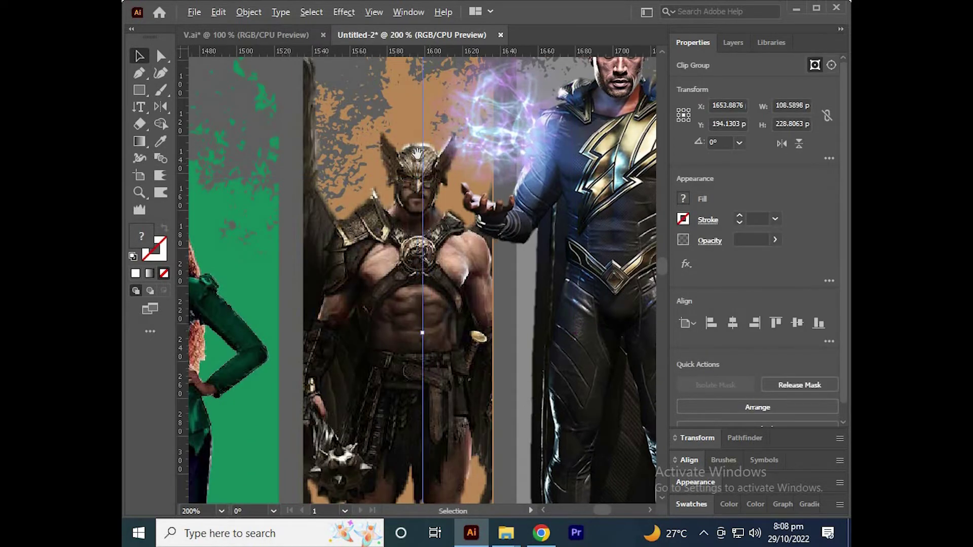
Shift the winged character and its light brown strip together slightly right, closing the gap to the grey strip.
scroll(421, 161, down, 3)
click(409, 160)
key(shift+Left)
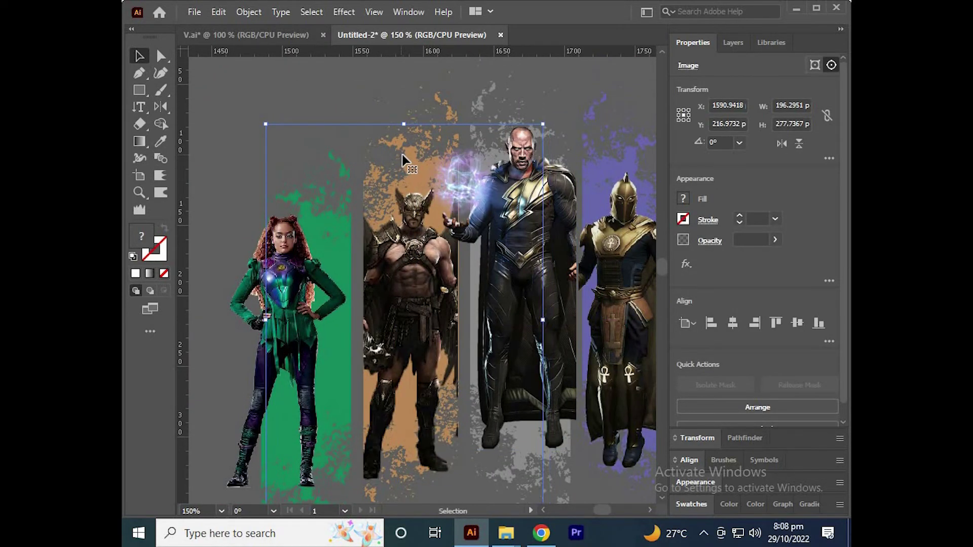
click(382, 91)
click(391, 207)
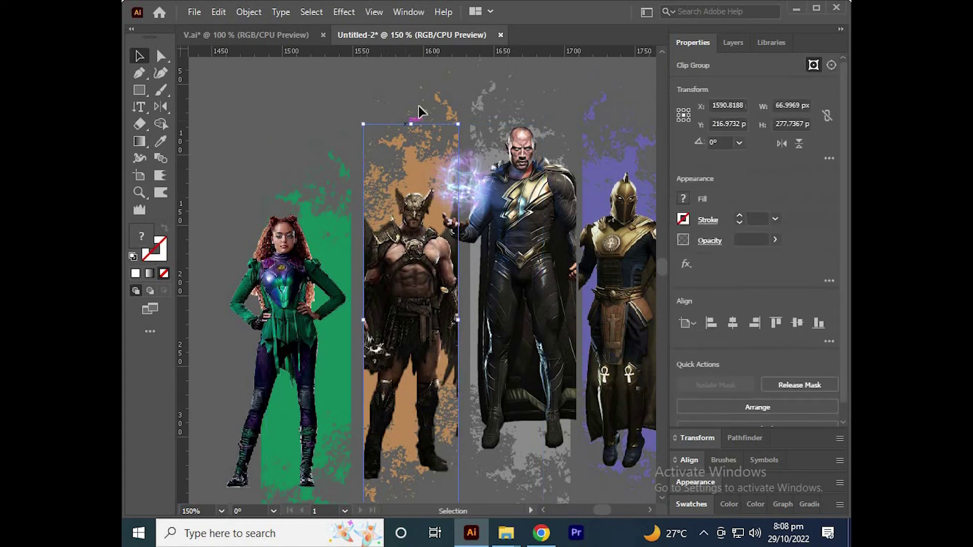
click(439, 102)
scroll(439, 266, up, 2)
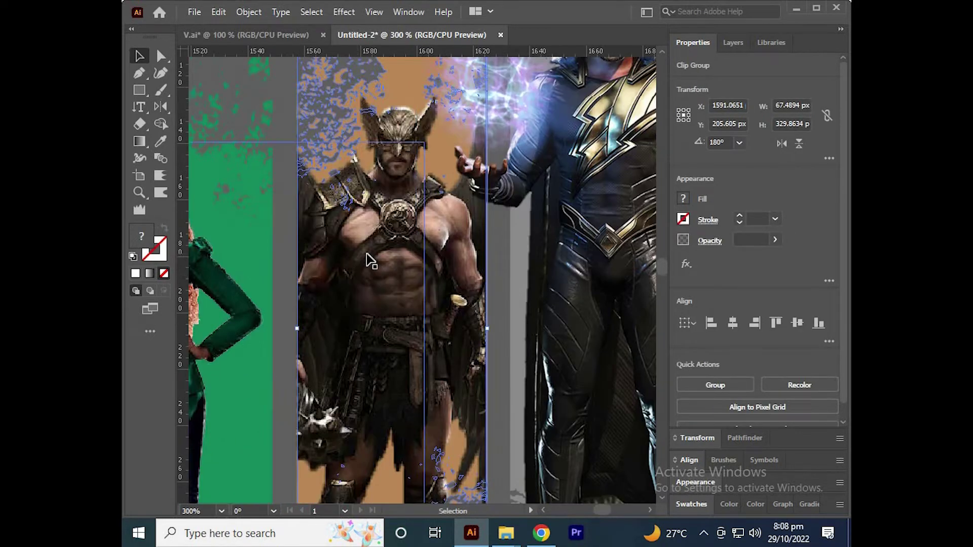
drag(377, 120, 401, 181)
scroll(389, 115, down, 3)
click(432, 91)
Mask the red-haired woman's image and pull the mask's right edge in to the edge of the green strip.
scroll(327, 236, up, 1)
scroll(307, 237, up, 1)
drag(309, 265, 353, 222)
click(340, 215)
scroll(340, 216, up, 1)
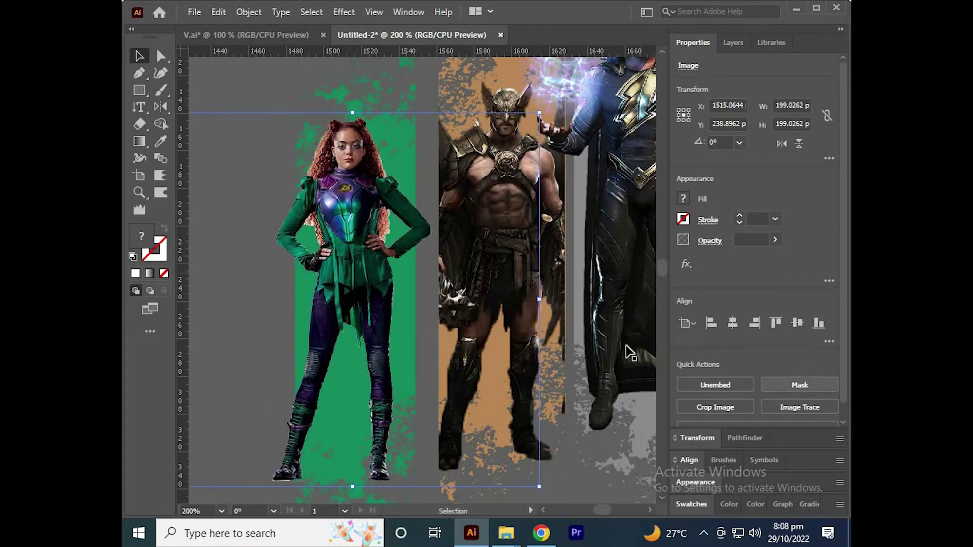
key(ctrl+7)
drag(502, 301, 415, 317)
Shift the green strip and its red-haired woman together right, leaving only a narrow gap to the light brown strip.
scroll(416, 210, down, 1)
drag(303, 86, 369, 206)
scroll(379, 180, up, 1)
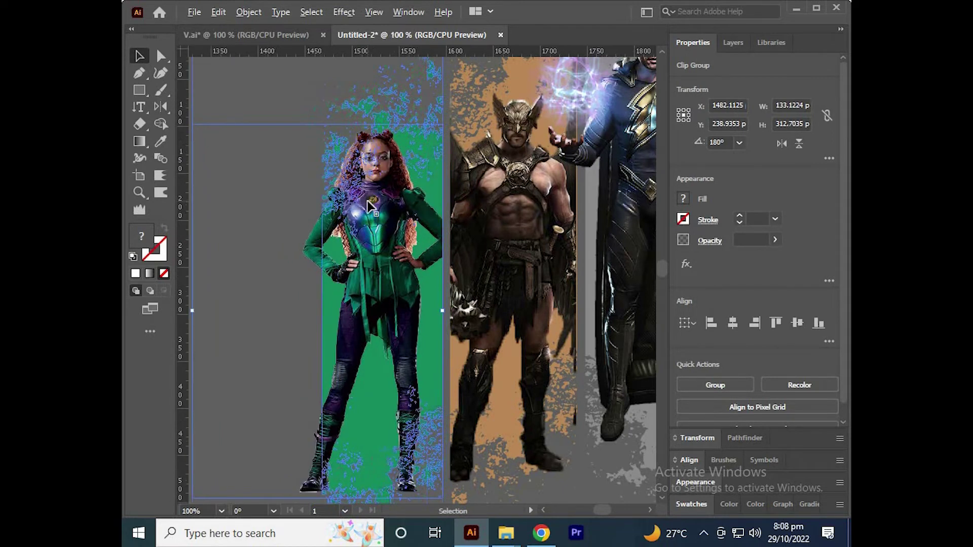
scroll(369, 206, down, 3)
drag(404, 235, 385, 235)
click(457, 113)
scroll(452, 144, up, 1)
scroll(452, 144, down, 1)
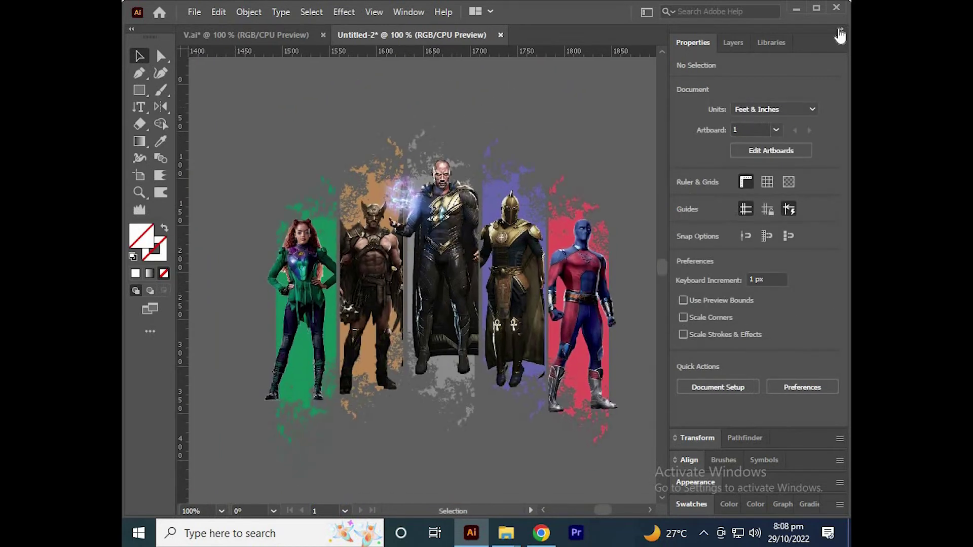
Collapse the docked panels and extend the right edge of the central Black Adam mask to the purple strip's edge.
click(841, 29)
scroll(503, 227, up, 1)
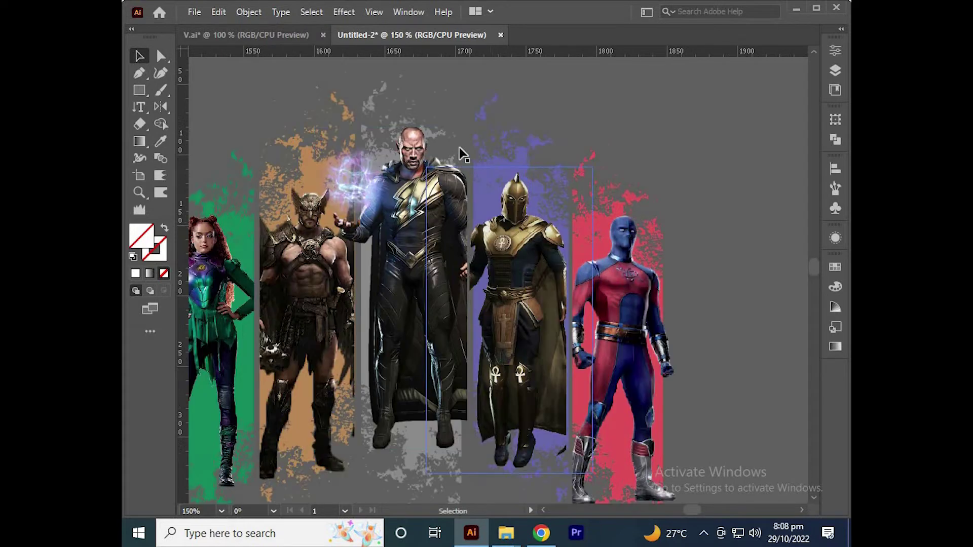
scroll(460, 286, up, 2)
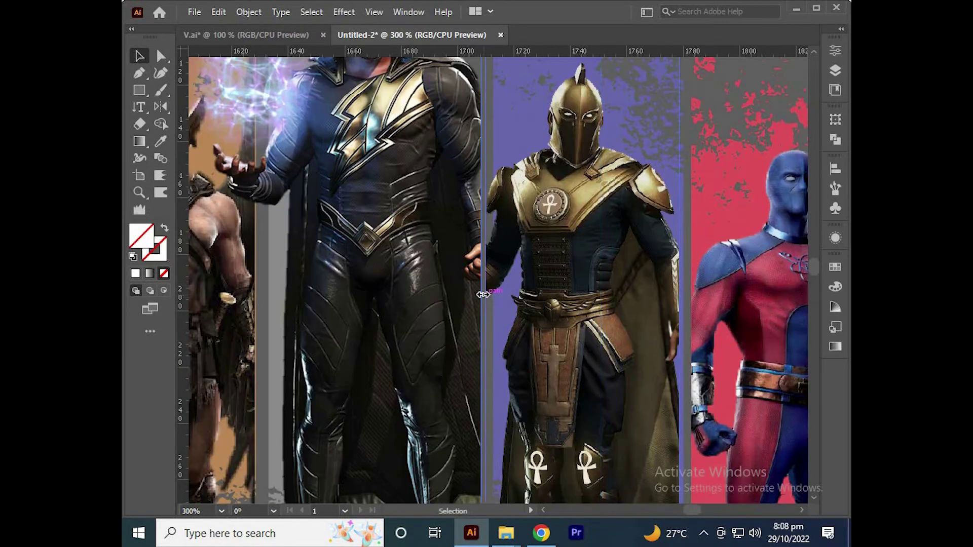
drag(488, 294, 493, 286)
scroll(493, 287, down, 2)
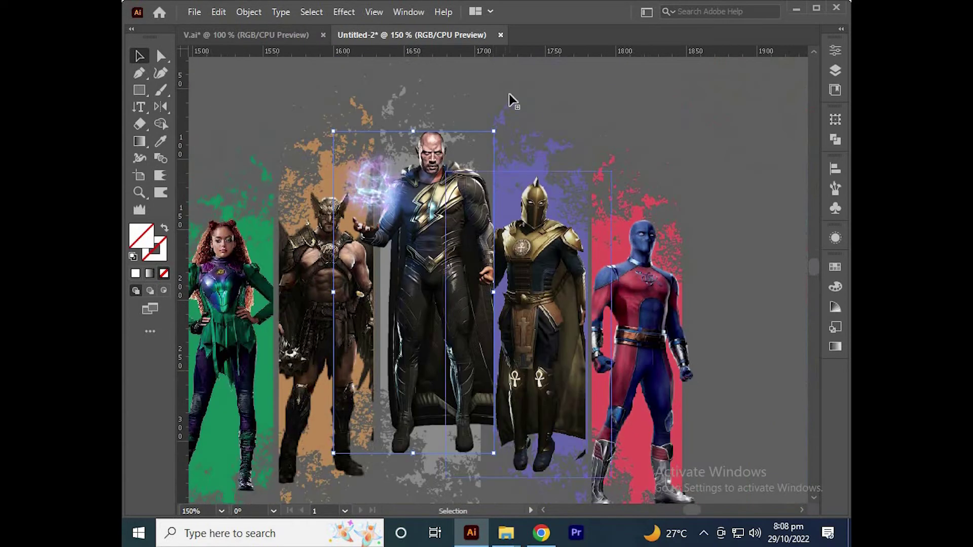
Move the central Black Adam image slightly up and left over the grey strip.
scroll(438, 195, up, 1)
click(466, 196)
drag(466, 190, 466, 181)
scroll(466, 183, down, 3)
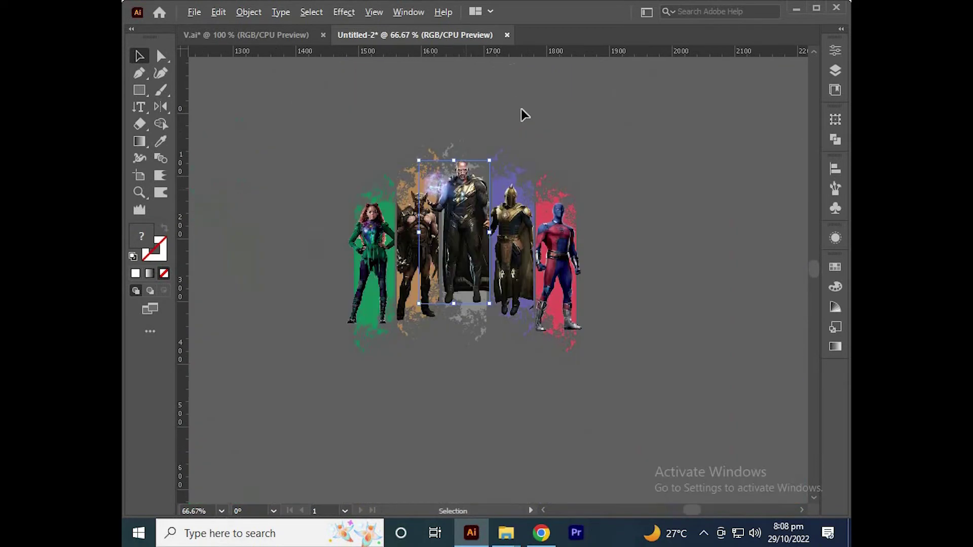
click(521, 108)
scroll(507, 121, up, 1)
scroll(506, 127, up, 1)
scroll(513, 102, down, 1)
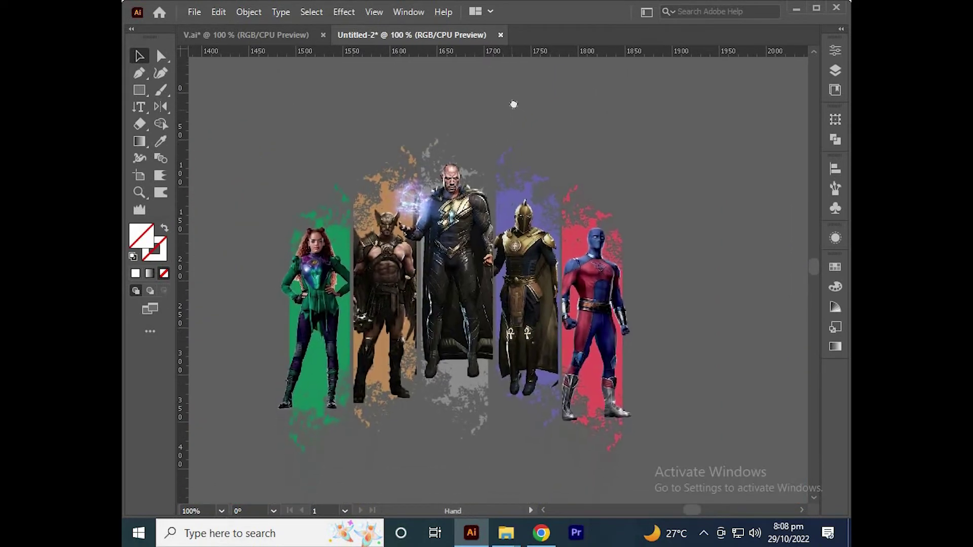
Try to shift the purple strip and its gold-helmeted character slightly down, and undo the move.
click(387, 253)
click(522, 256)
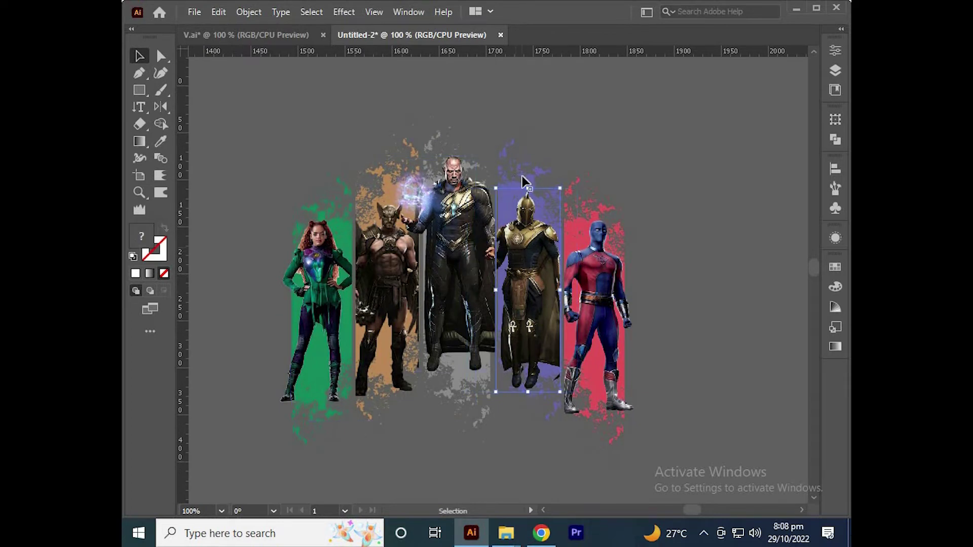
shift+click(522, 178)
scroll(522, 180, up, 1)
drag(522, 207, 521, 216)
click(656, 124)
scroll(657, 125, down, 1)
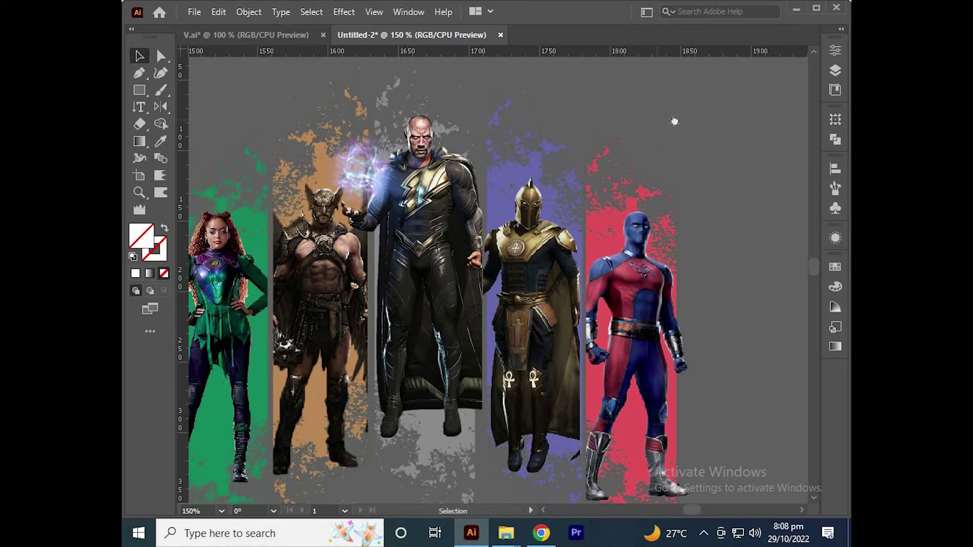
drag(674, 122, 687, 121)
key(ctrl+z)
drag(316, 124, 363, 133)
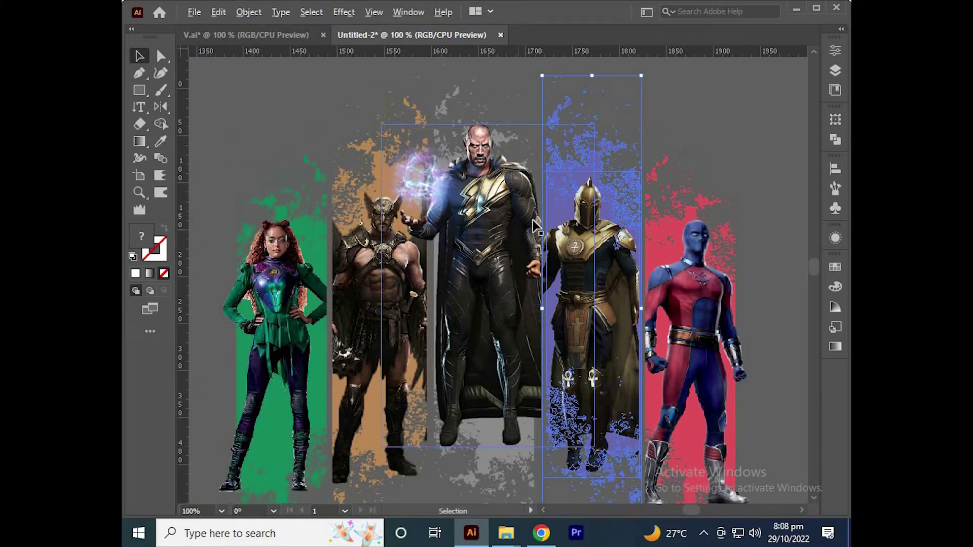
Draw a nearly square rectangle that encloses all five characters and their strips, with a margin on every side.
scroll(420, 227, down, 1)
scroll(615, 184, down, 1)
drag(648, 167, 607, 191)
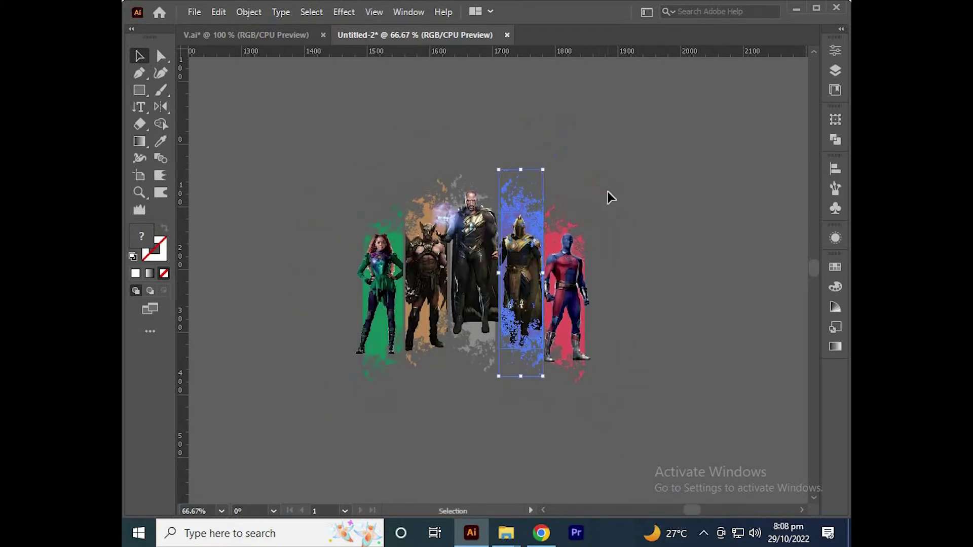
click(607, 191)
drag(340, 147, 601, 396)
key(v)
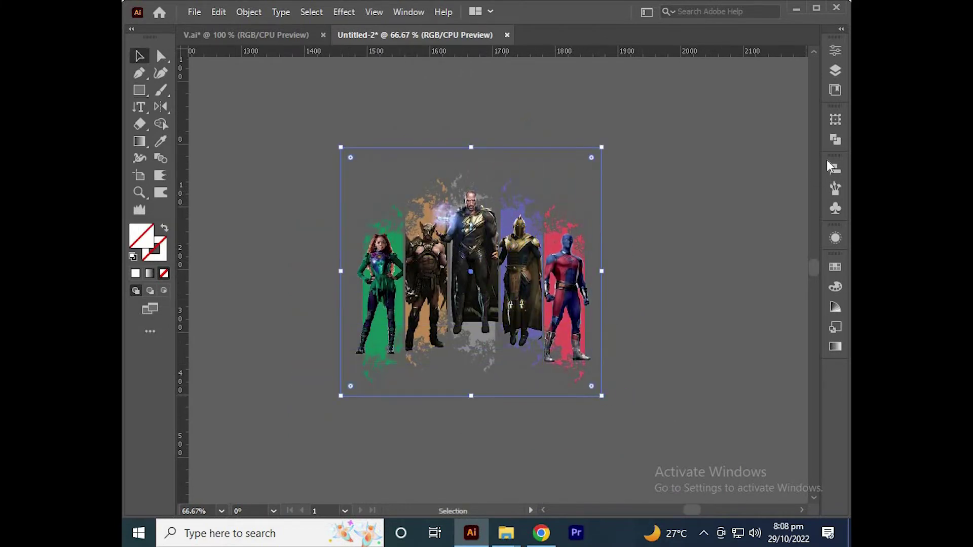
Fill the rectangle with black and send it behind the artwork as a background.
click(834, 267)
click(696, 304)
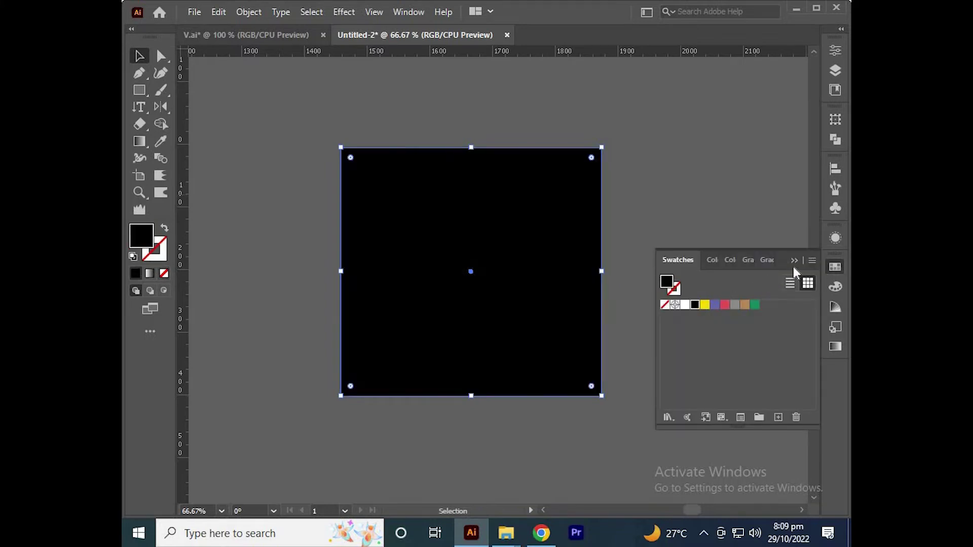
click(793, 261)
key(ctrl+shift+[)
click(624, 235)
click(579, 169)
key(ctrl+1)
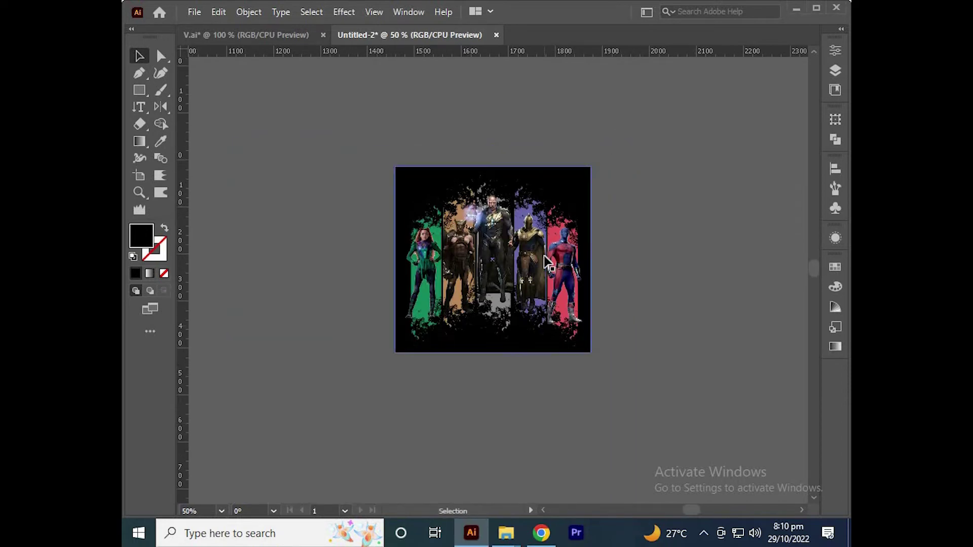
key(ctrl+1)
alt+click(562, 232)
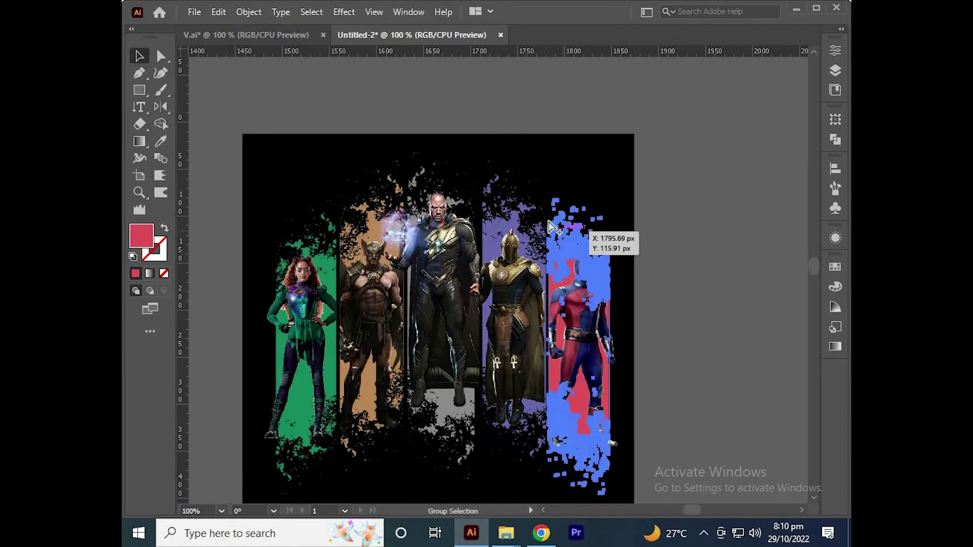
shift+click(507, 191)
click(708, 202)
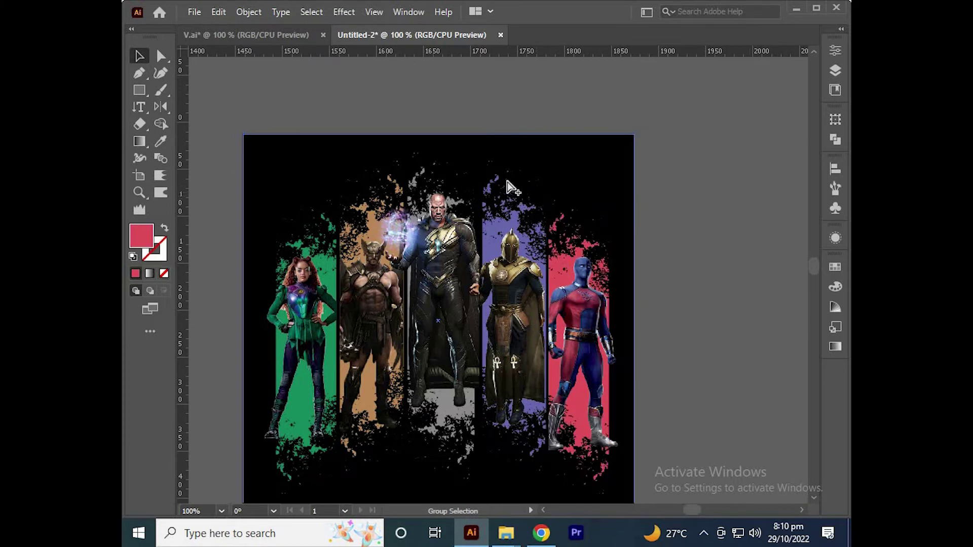
Group the purple, red, grey, light brown and green grunge strips together.
click(507, 180)
shift+click(564, 228)
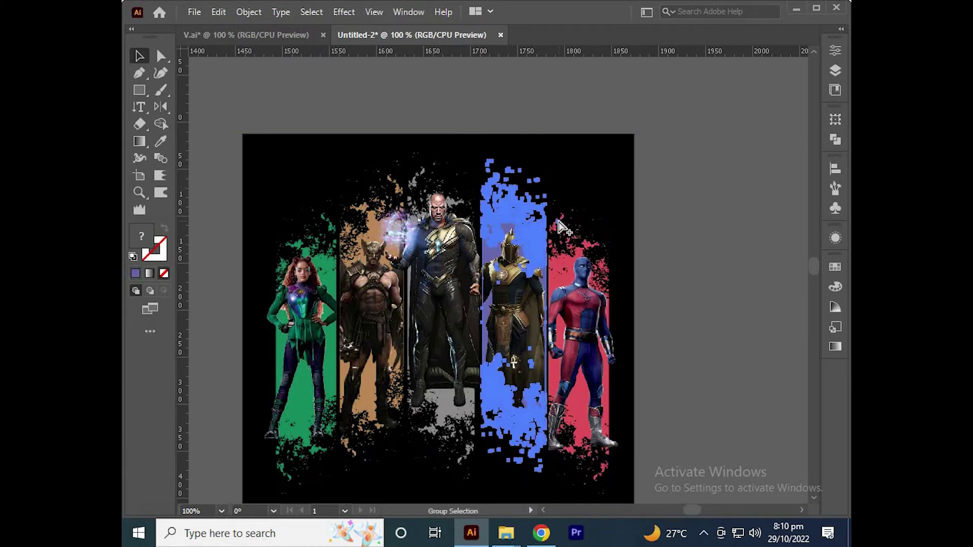
shift+click(426, 178)
shift+click(390, 183)
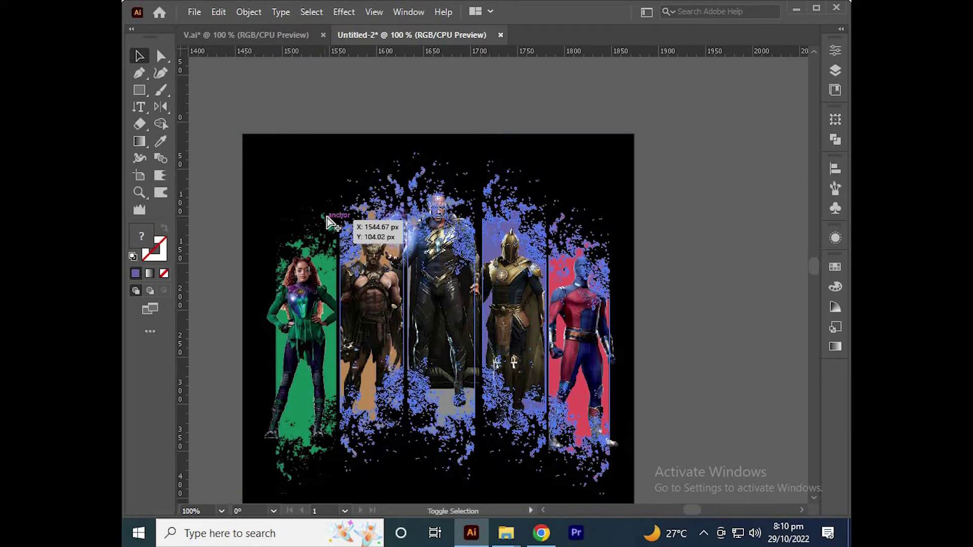
shift+click(327, 221)
key(ctrl+g)
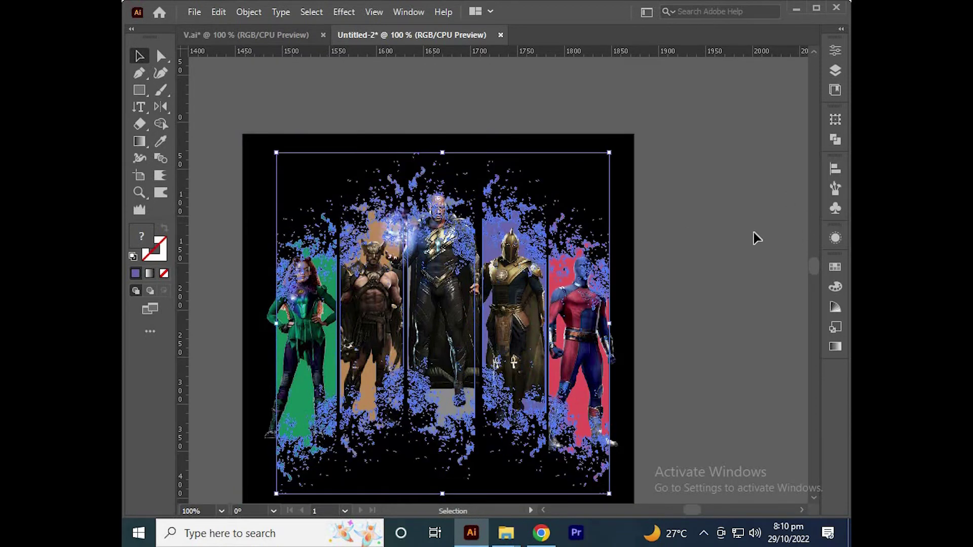
Try a Gaussian Blur with a radius of 2 pixels on the grouped strips, and undo it.
scroll(753, 232, down, 1)
click(699, 397)
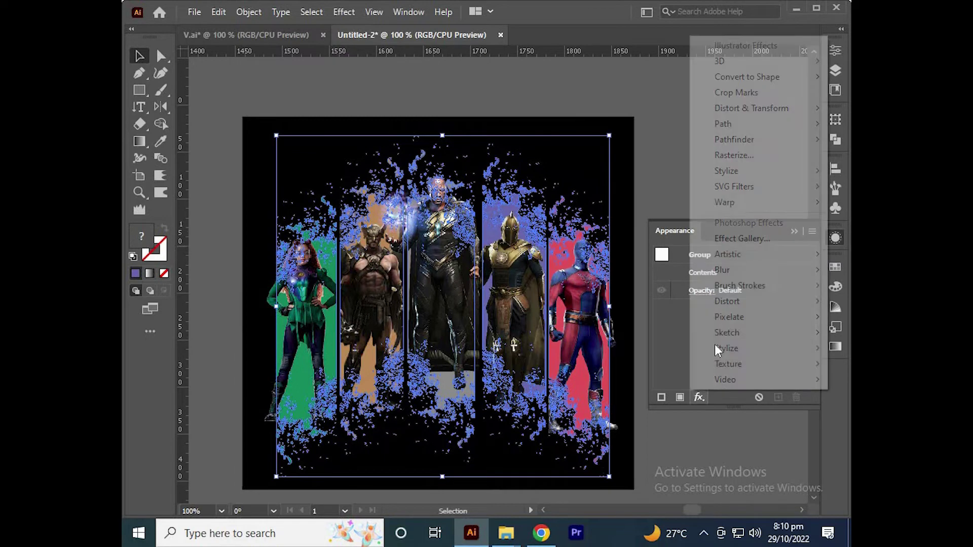
mouse_move(732, 276)
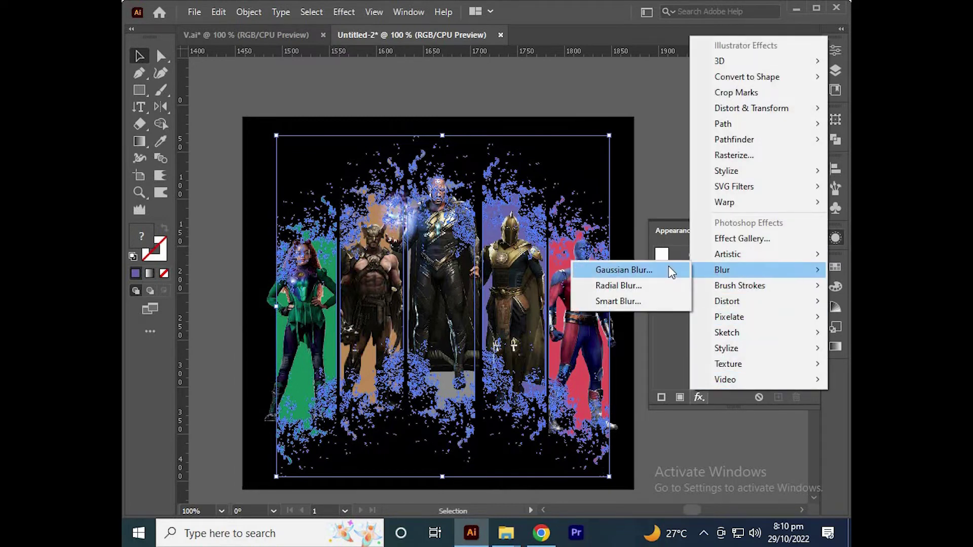
click(659, 270)
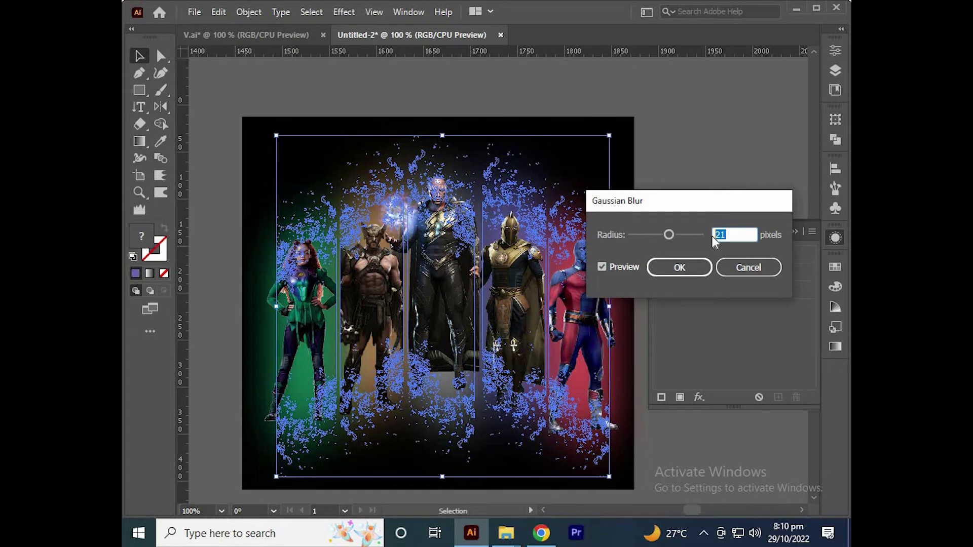
text(2)
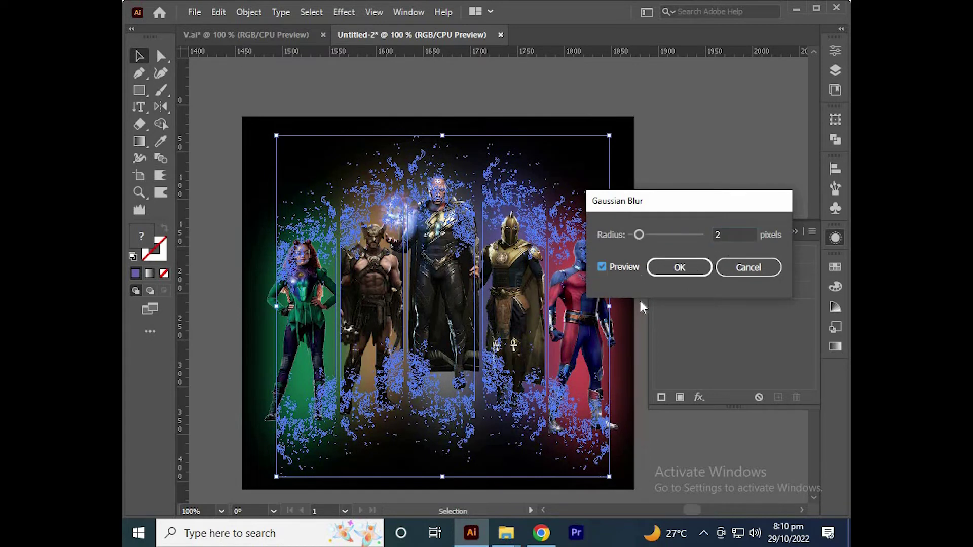
click(621, 269)
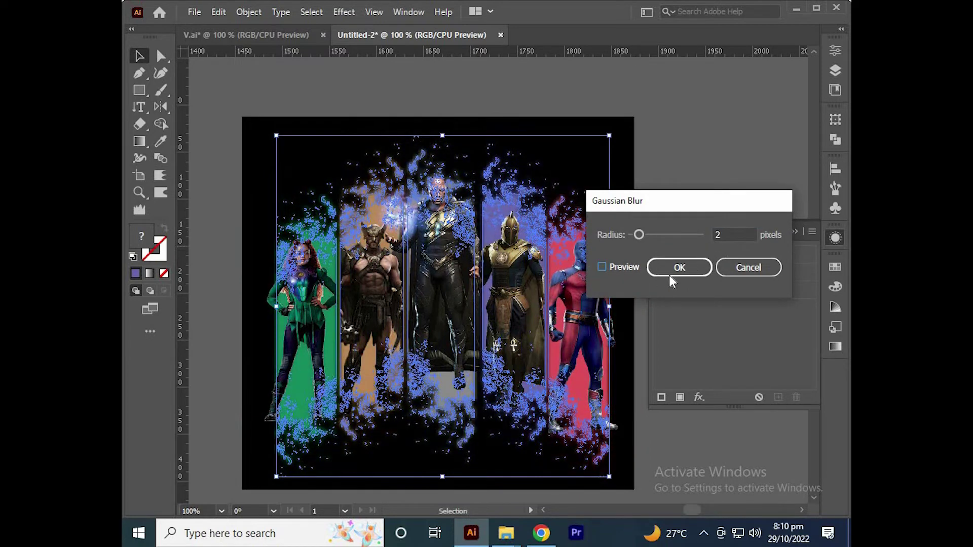
click(707, 269)
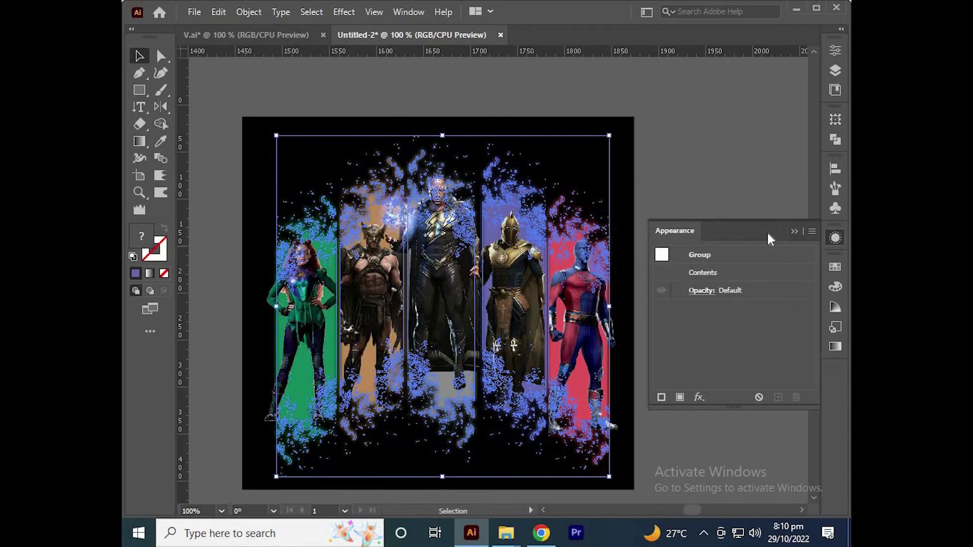
click(793, 231)
click(736, 219)
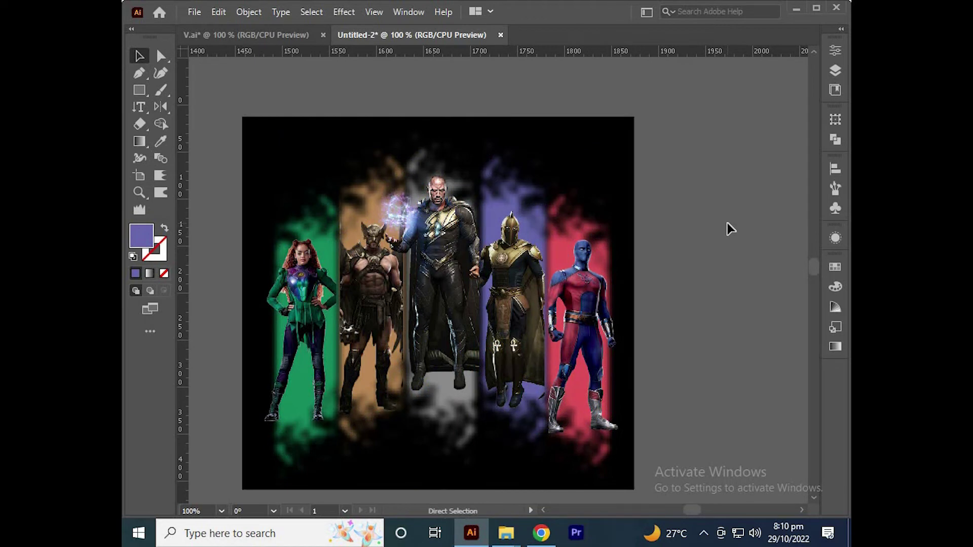
key(ctrl+a)
Apply a Gaussian Blur with a radius of 3 pixels to the grouped strips and deselect them.
click(835, 238)
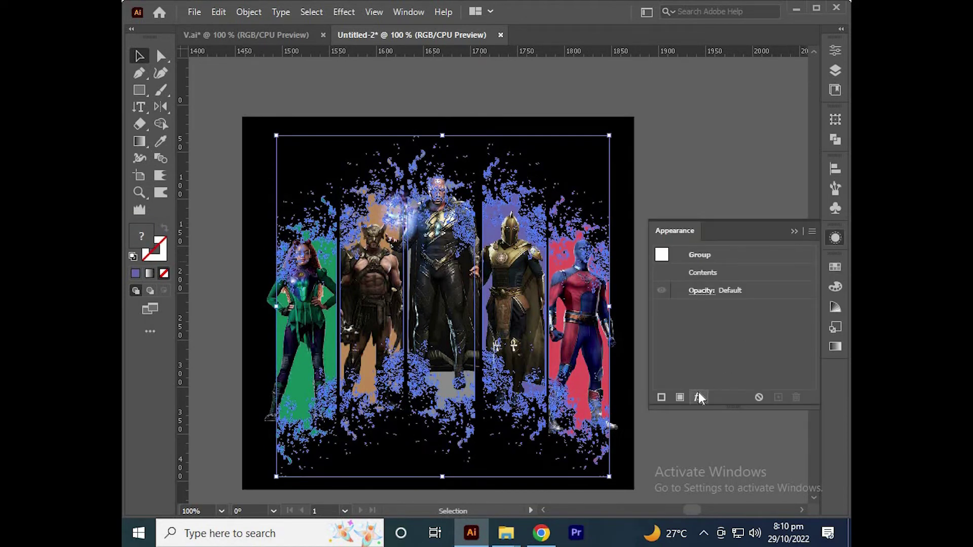
click(699, 398)
mouse_move(730, 270)
click(677, 271)
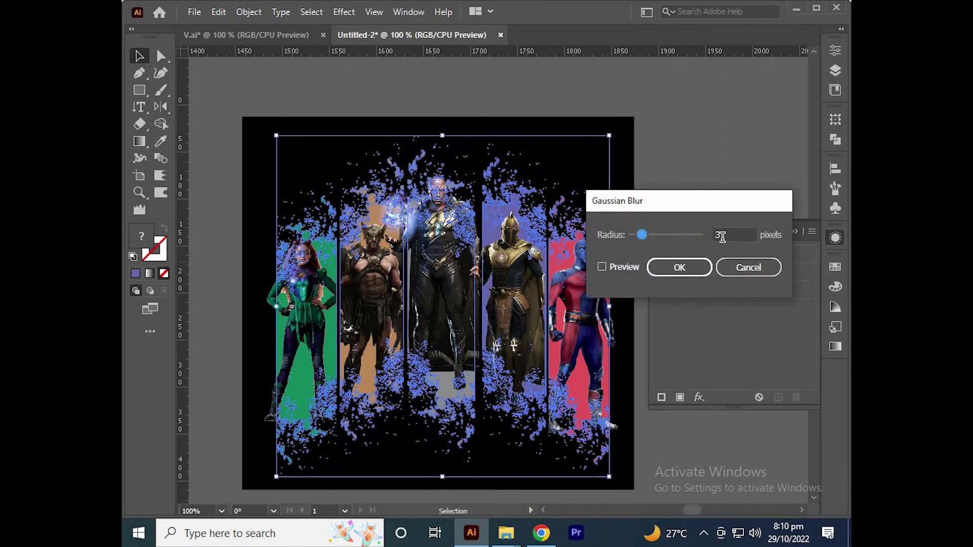
click(699, 266)
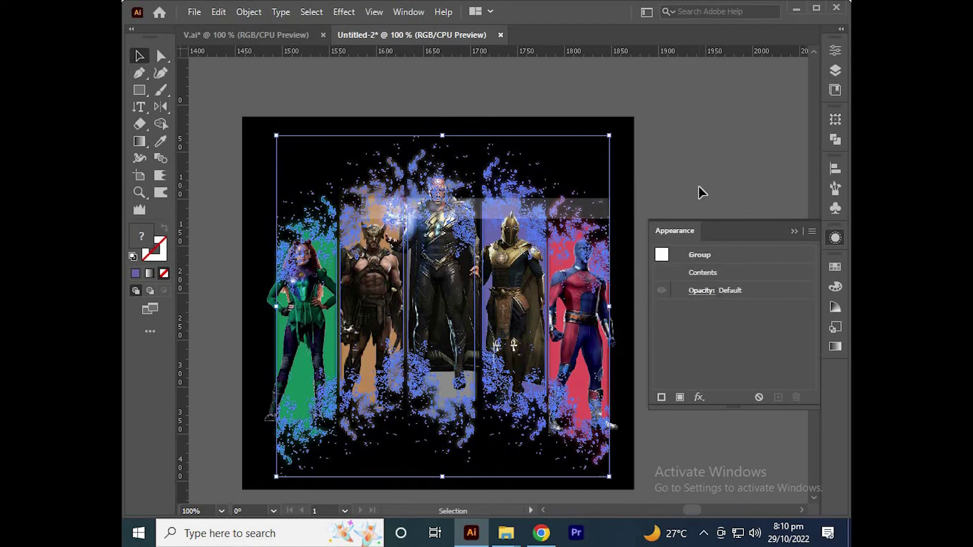
click(701, 191)
scroll(700, 192, down, 1)
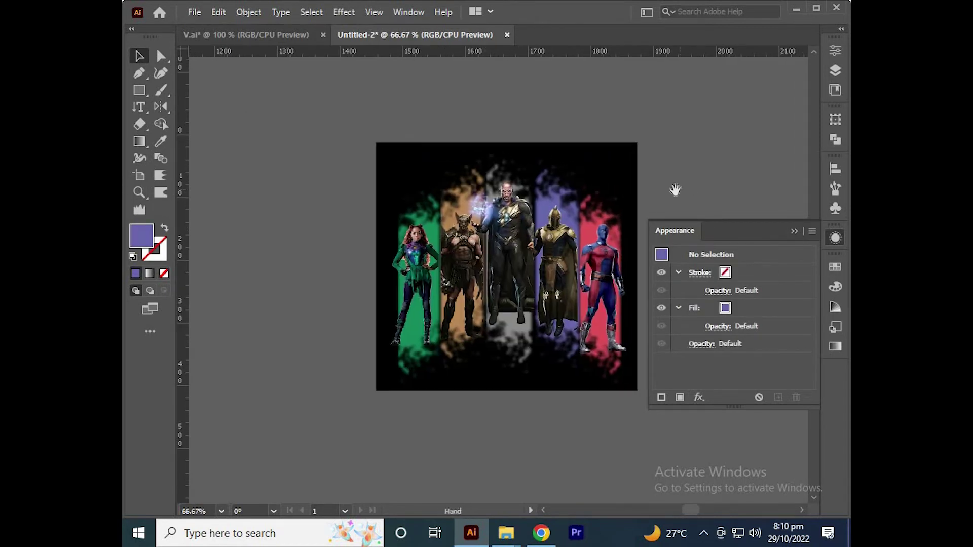
scroll(677, 192, up, 1)
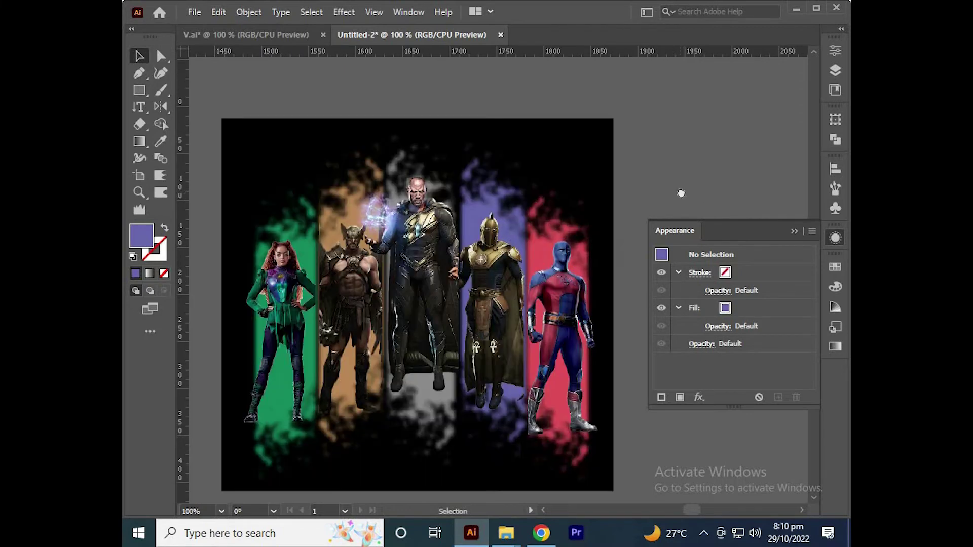
Examine the blurred strips and masked characters close up and as a whole.
click(794, 231)
drag(688, 191, 721, 189)
scroll(493, 233, up, 1)
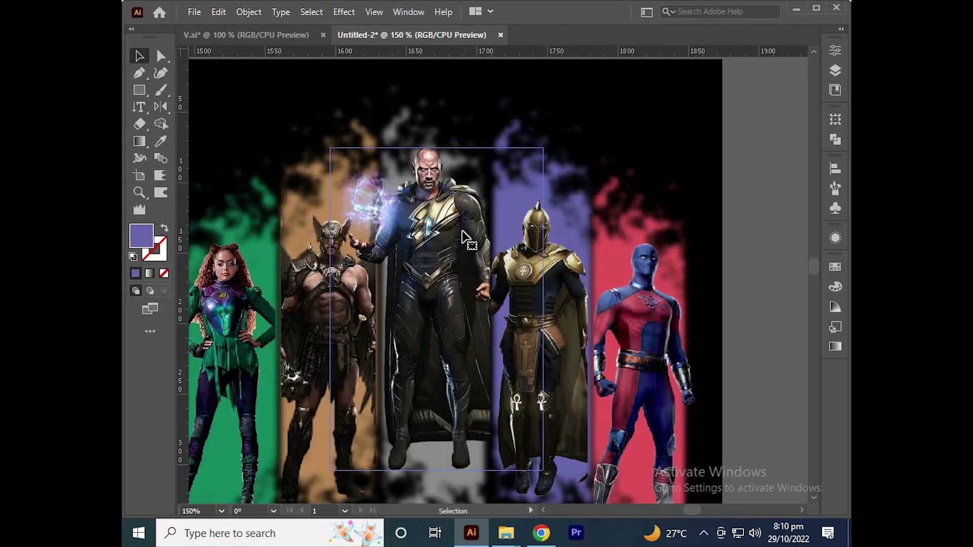
click(439, 219)
scroll(434, 215, up, 2)
drag(432, 211, 442, 232)
scroll(444, 216, down, 2)
scroll(450, 209, down, 1)
scroll(444, 232, up, 3)
scroll(442, 232, down, 3)
scroll(452, 139, down, 1)
click(451, 119)
scroll(452, 119, down, 1)
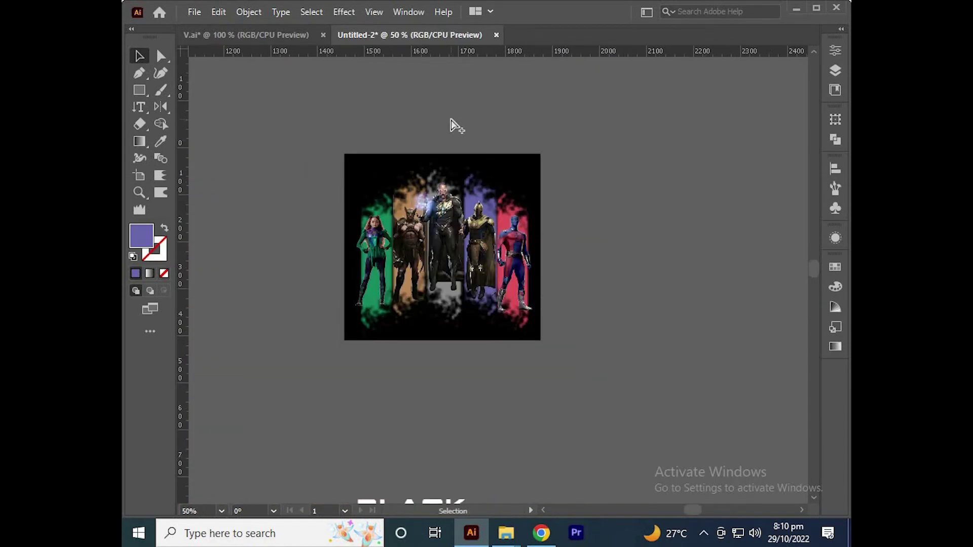
scroll(453, 123, down, 3)
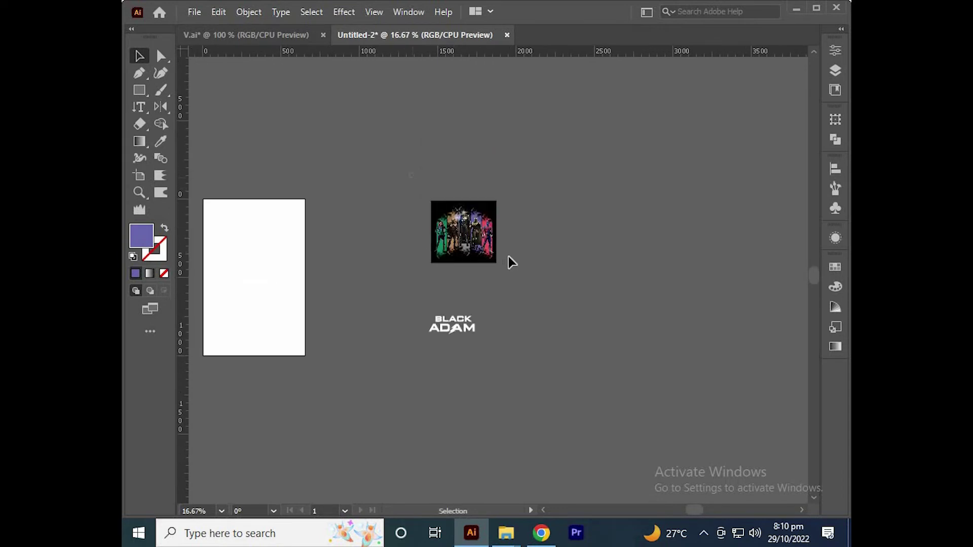
Select the whole character artwork with its black background and scale it up proportionally to about 1264 × 1115 px.
click(471, 207)
drag(465, 203, 625, 195)
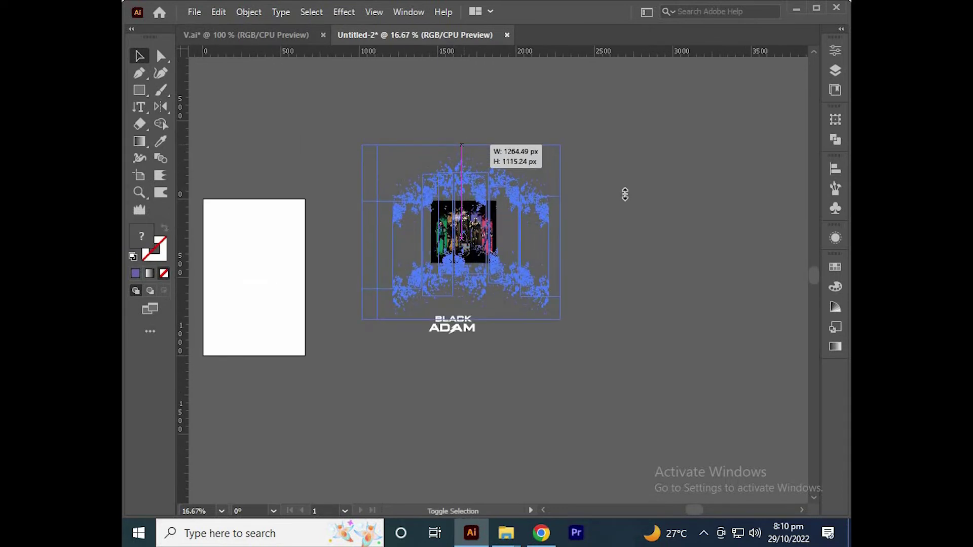
drag(623, 192, 623, 193)
scroll(482, 203, up, 3)
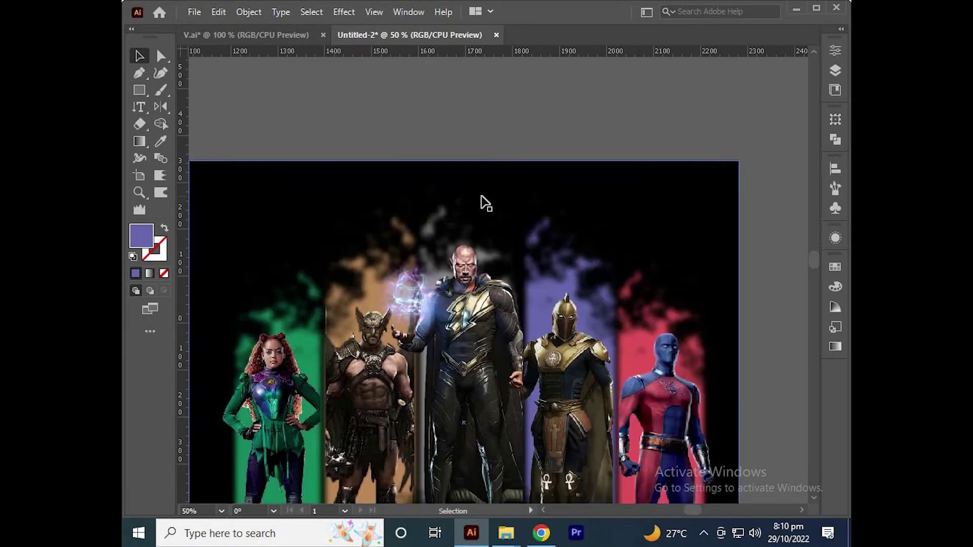
drag(510, 176, 503, 121)
Set the Gaussian Blur radius of the five coloured grunge strips to 2 pixels and deselect them.
click(538, 188)
scroll(536, 186, down, 2)
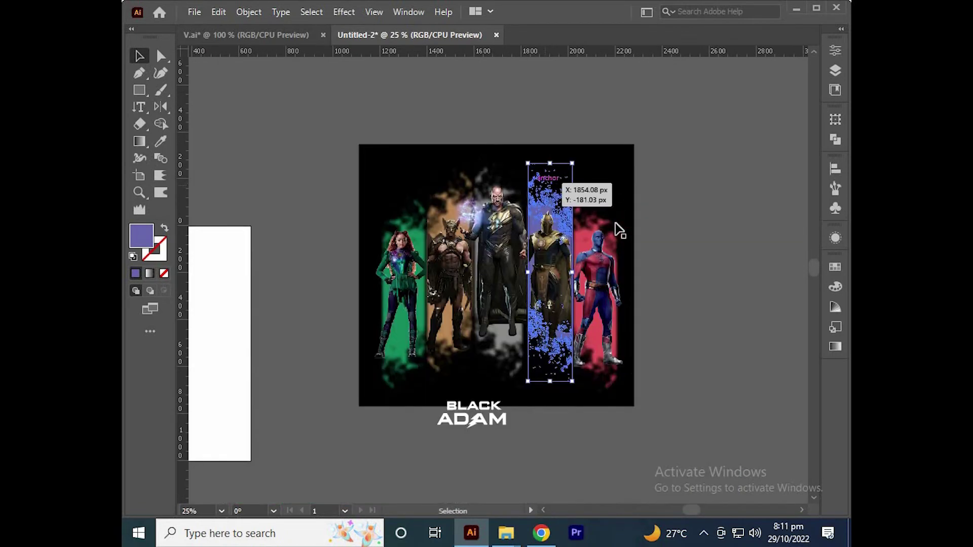
click(588, 202)
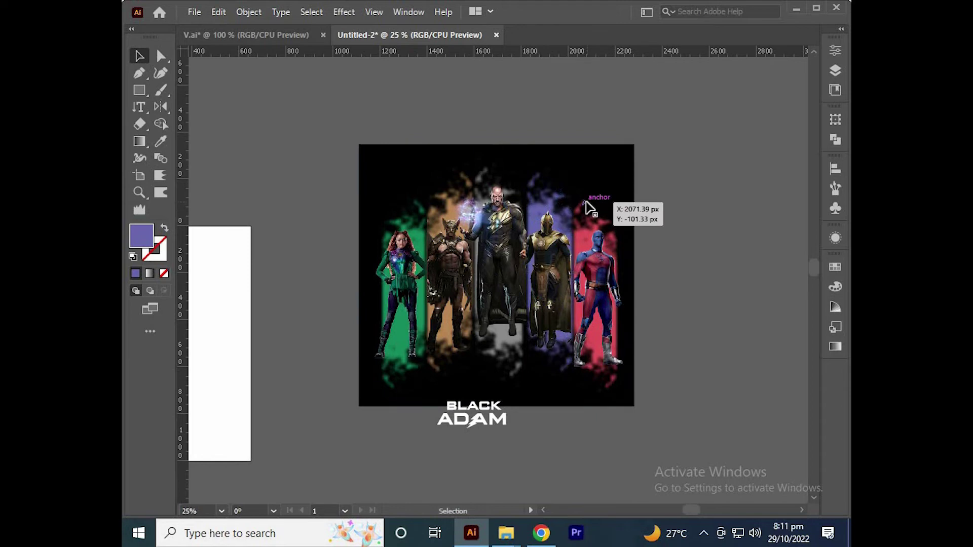
shift+click(478, 177)
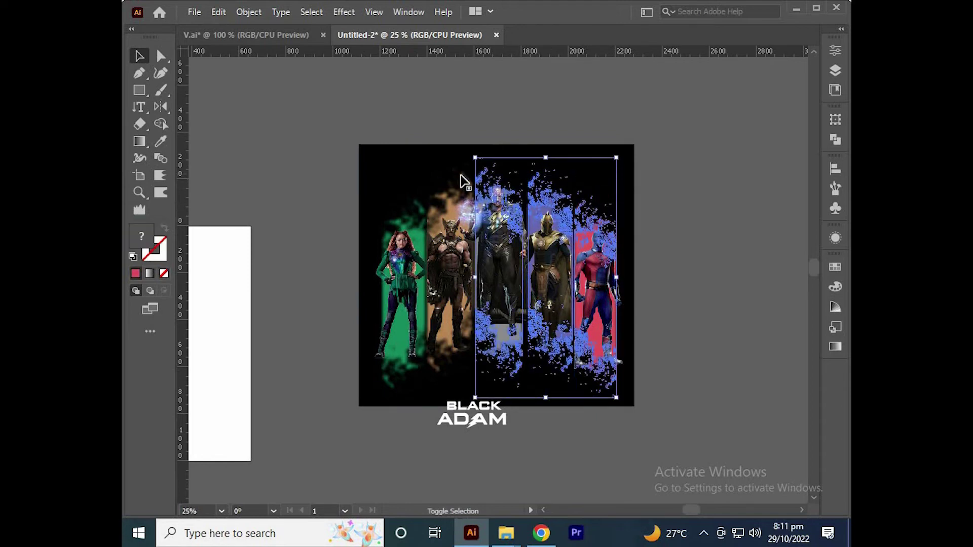
shift+click(450, 185)
shift+click(413, 205)
shift+click(417, 206)
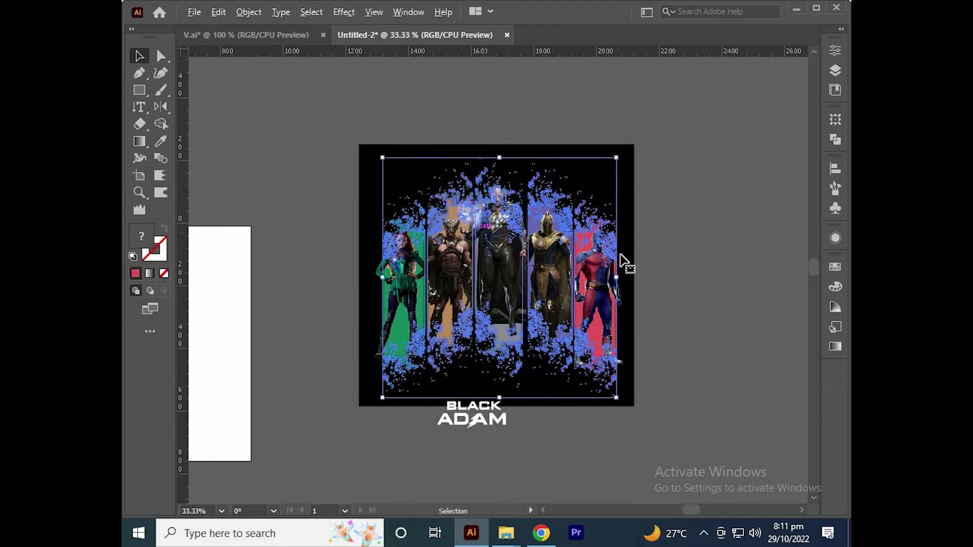
scroll(483, 234, up, 1)
click(841, 234)
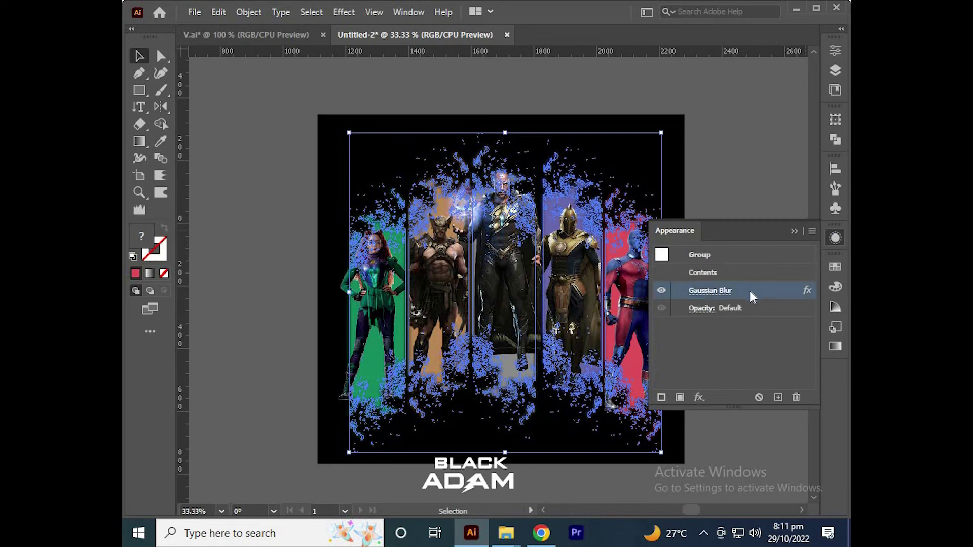
click(753, 288)
double_click(732, 234)
text(2)
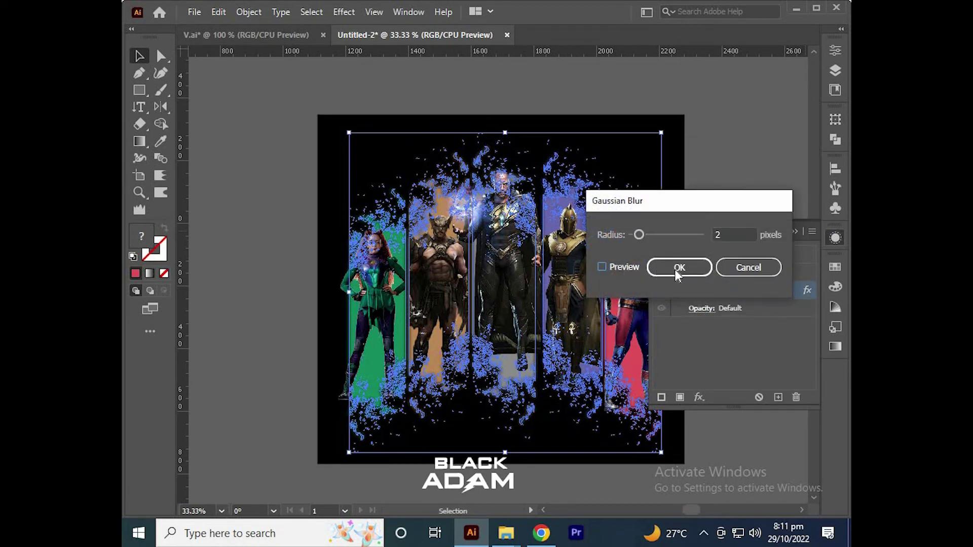
click(678, 269)
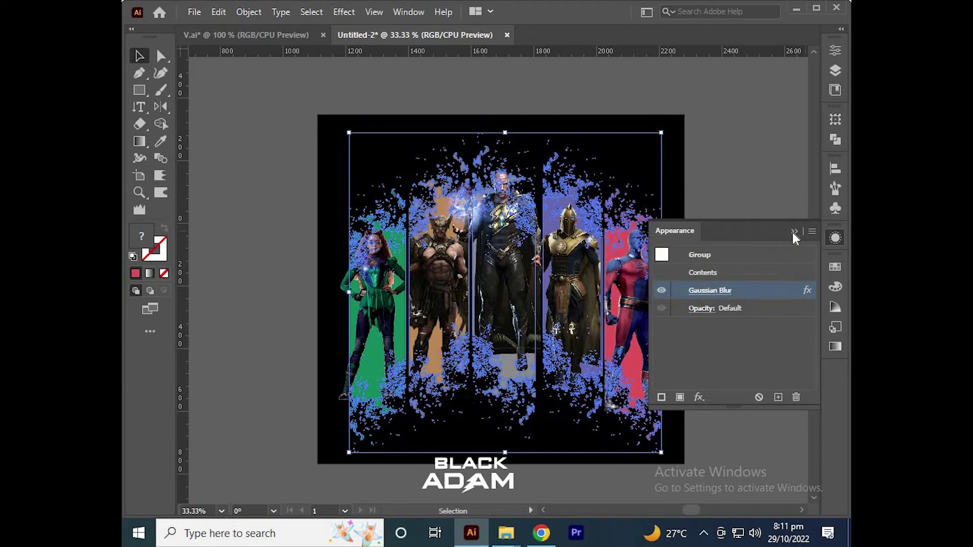
click(793, 232)
click(767, 210)
drag(707, 289, 684, 266)
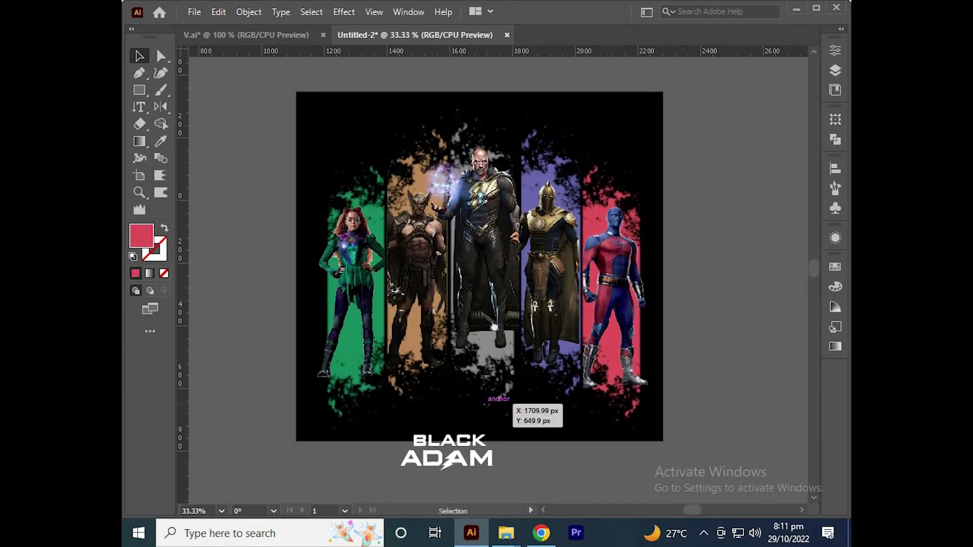
Enlarge the white BLACK ADAM title below the artwork.
scroll(502, 401, down, 2)
click(474, 410)
scroll(482, 415, down, 2)
drag(479, 349, 589, 392)
scroll(592, 390, down, 1)
Extend the black background downward and move the title over the characters' legs.
click(606, 338)
drag(512, 390, 511, 400)
drag(527, 357, 540, 264)
scroll(540, 294, up, 1)
Centre the BLACK ADAM title horizontally on the black background, using the background as the key object.
shift+click(572, 379)
click(571, 378)
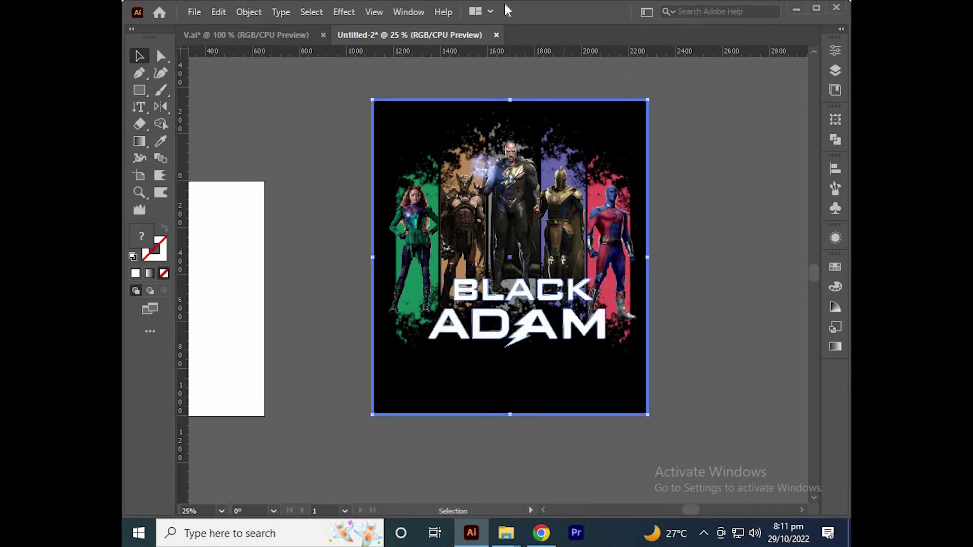
click(836, 169)
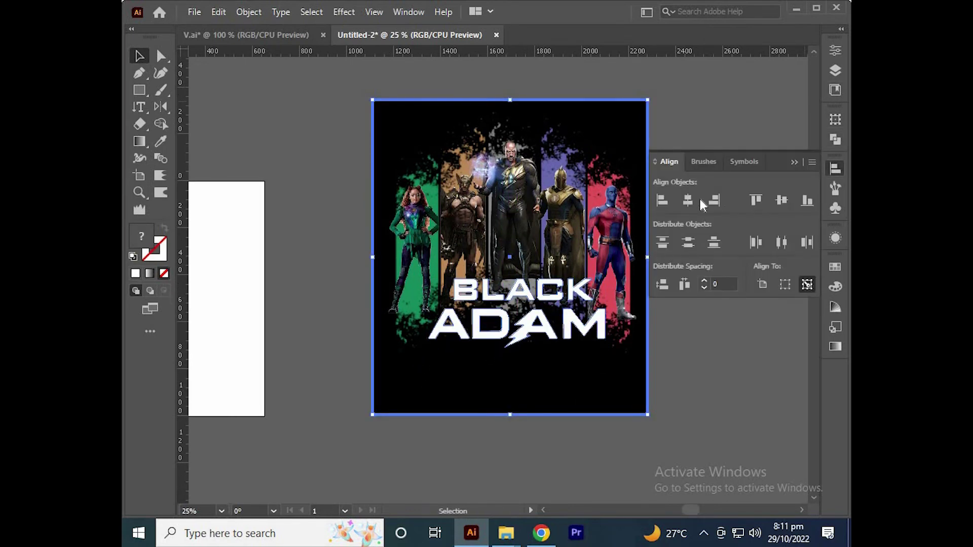
click(793, 161)
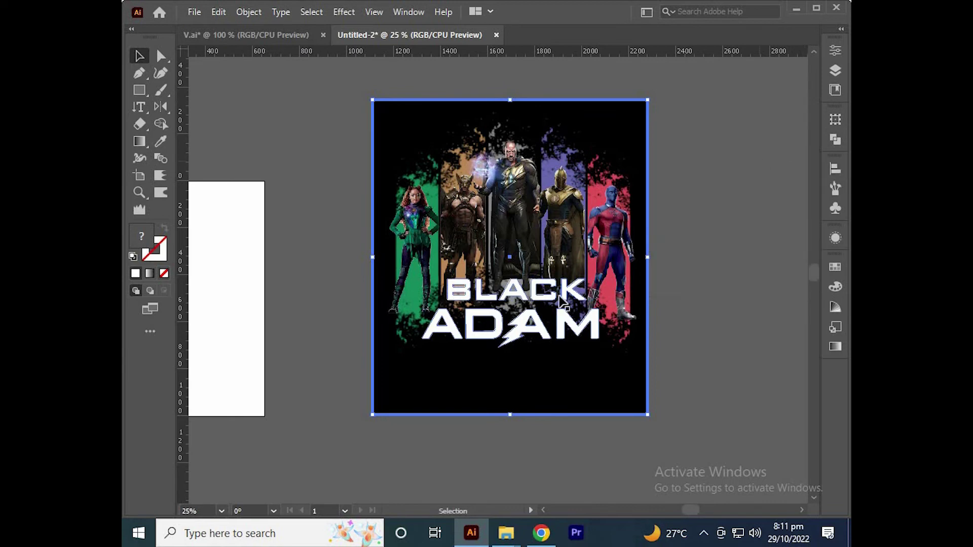
key(ctrl+shift+a)
Move the BLACK ADAM title slightly upward over the characters and deselect it.
scroll(514, 309, up, 1)
drag(522, 279, 523, 267)
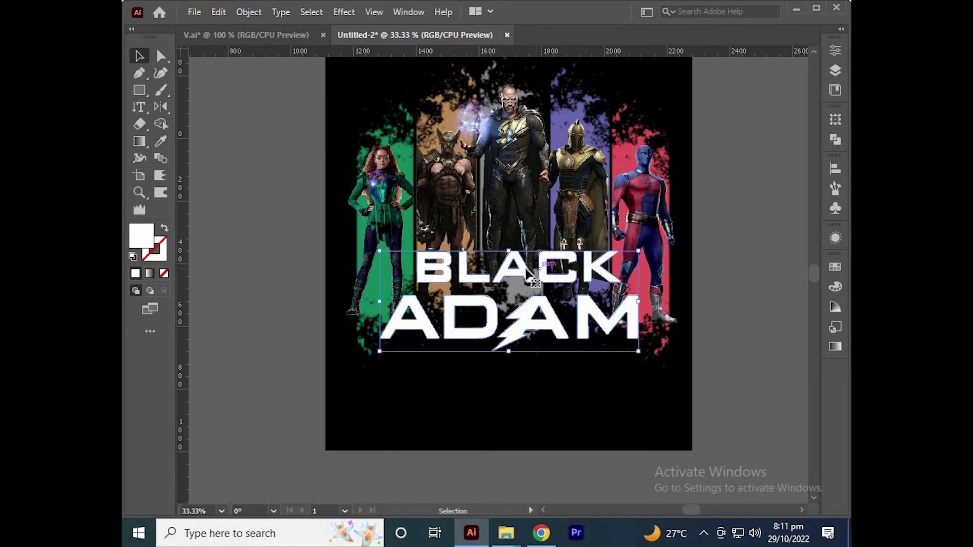
click(771, 245)
scroll(770, 245, up, 1)
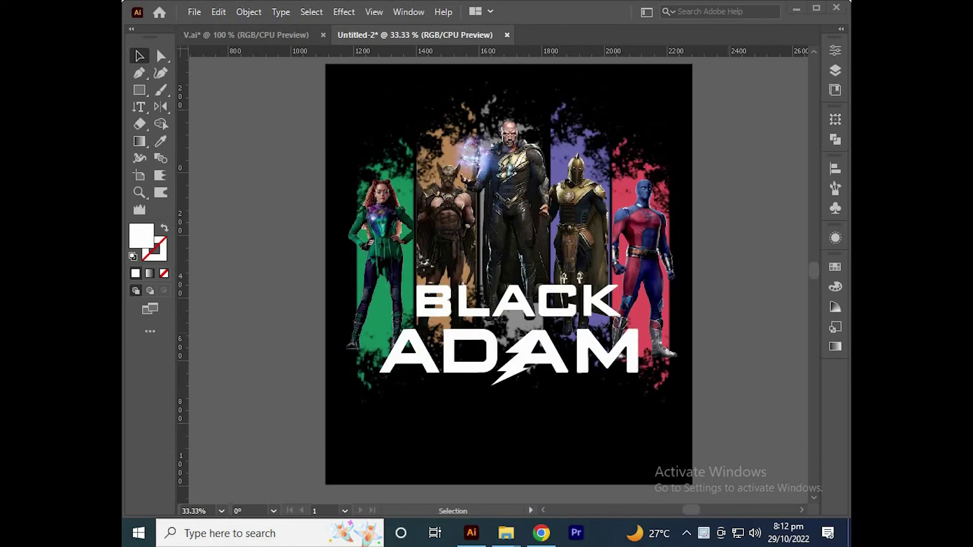
key(space)
drag(689, 317, 645, 345)
Fill the BLACK ADAM title with the yellow swatch.
click(549, 318)
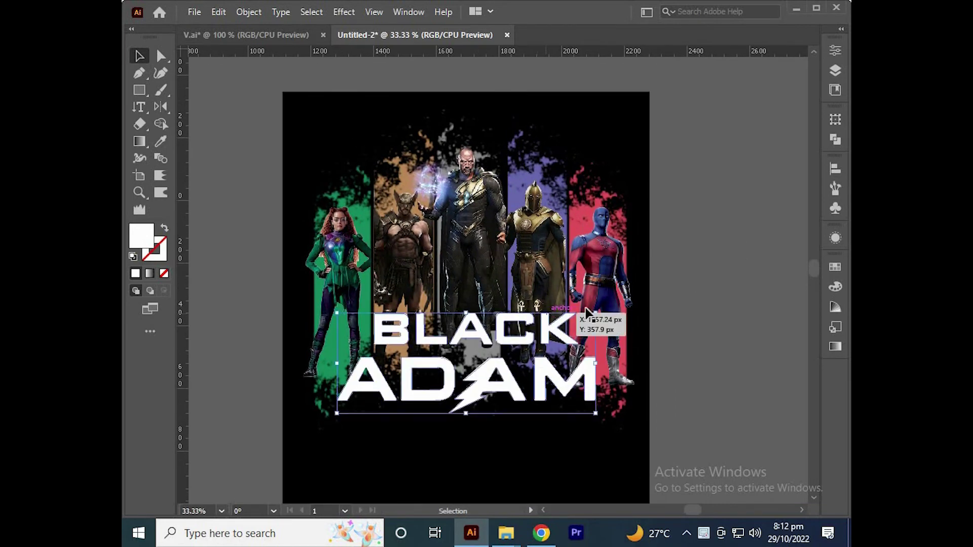
click(835, 238)
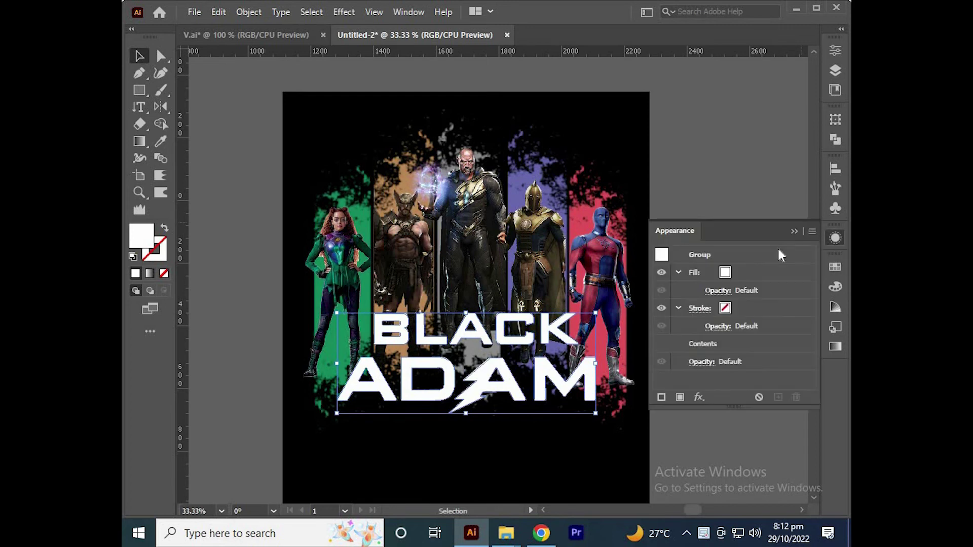
click(738, 274)
click(735, 273)
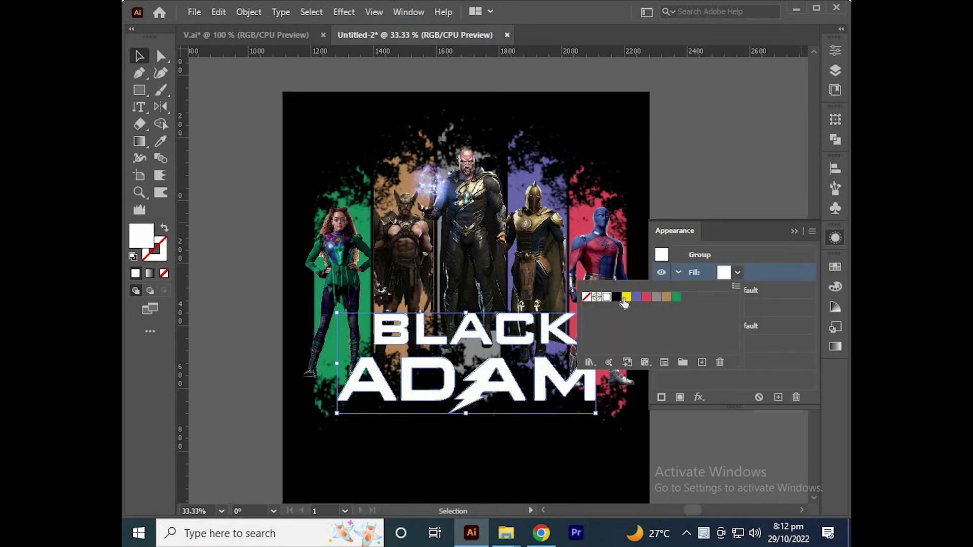
click(626, 298)
Give the title a black 6 pt stroke with round corner joins.
click(738, 309)
click(738, 308)
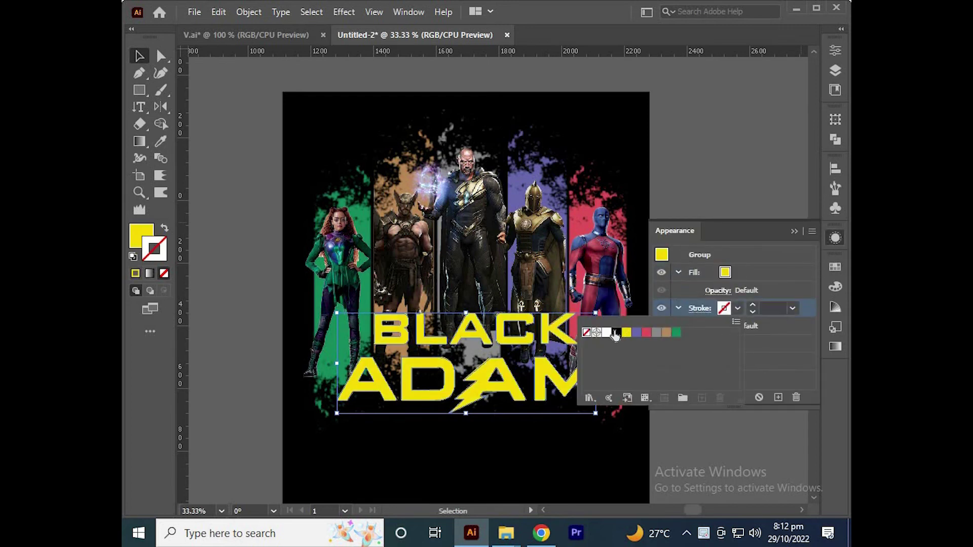
click(616, 332)
click(775, 307)
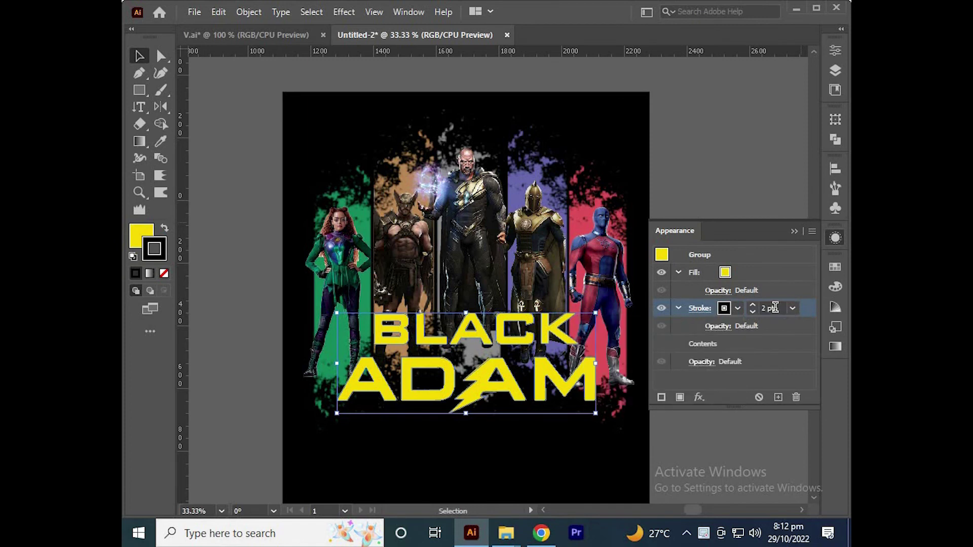
click(698, 308)
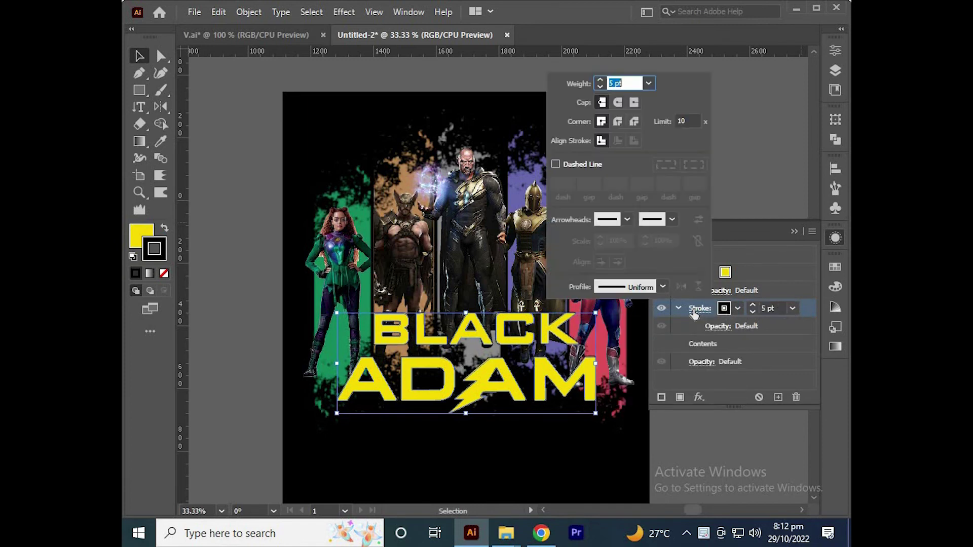
click(617, 122)
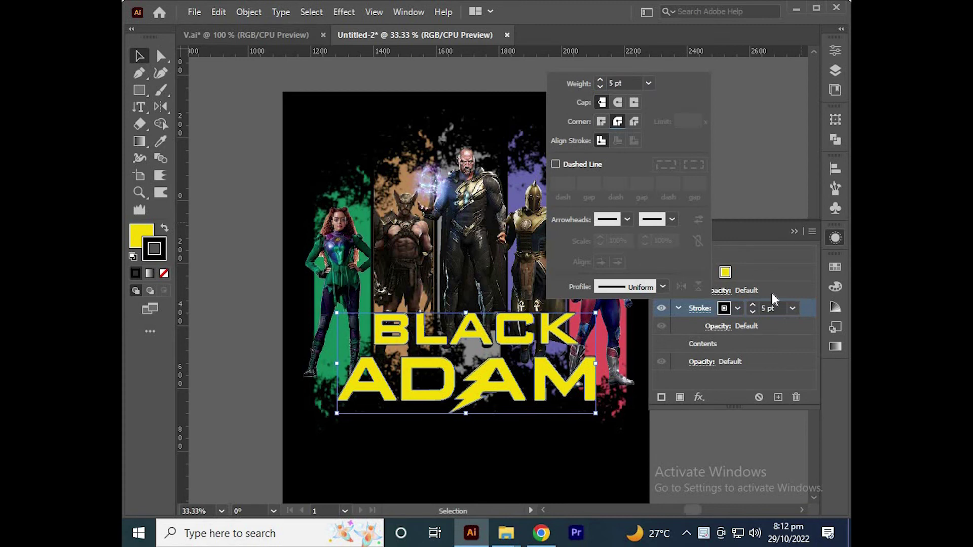
click(781, 308)
scroll(781, 308, up, 1)
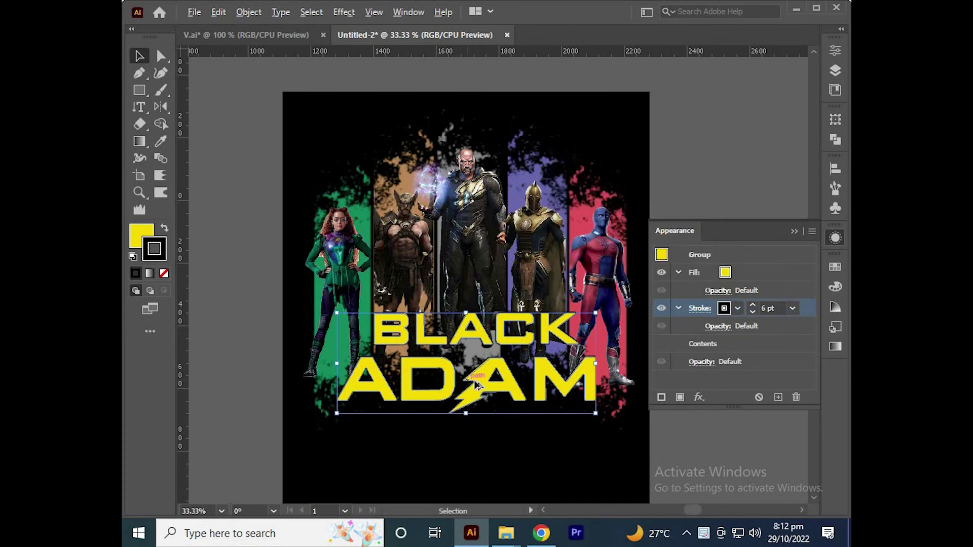
Add a Drop Shadow effect to the title group with the yellow swatch R=247 G=217 B=0 and Normal mode.
scroll(468, 381, up, 1)
click(754, 257)
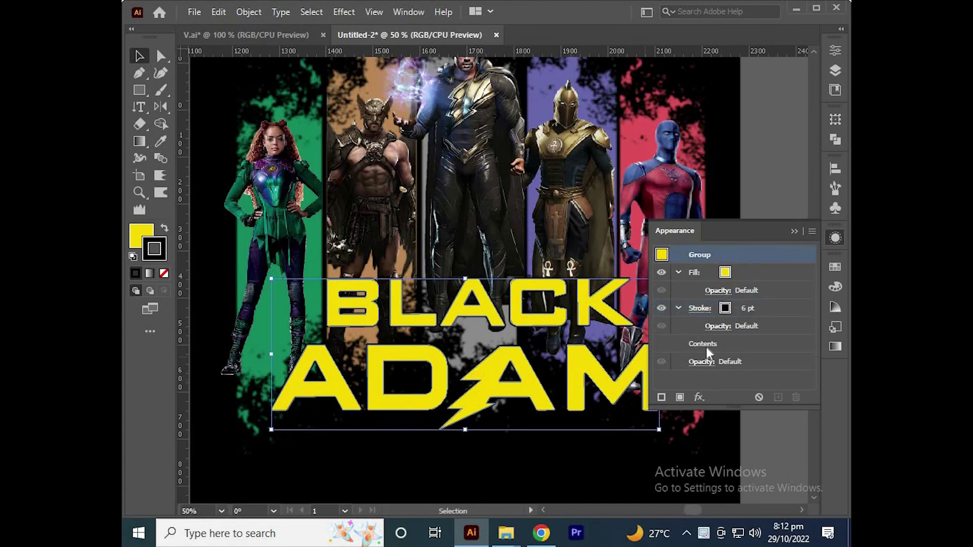
click(699, 398)
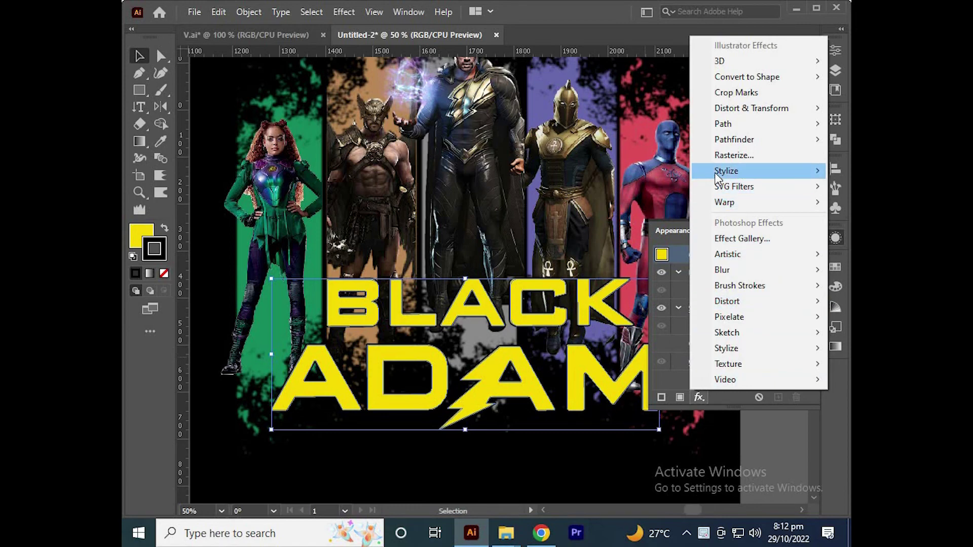
click(687, 172)
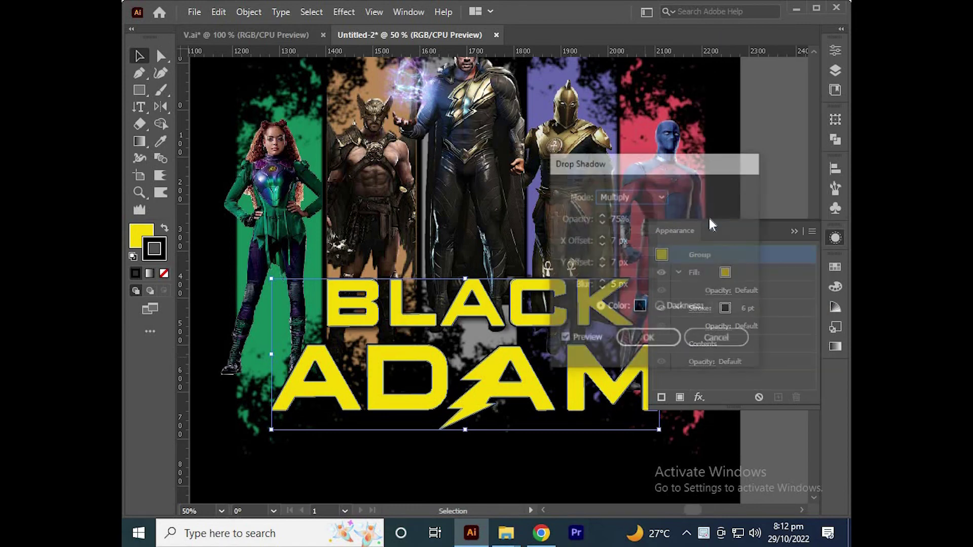
click(640, 307)
drag(750, 163, 665, 163)
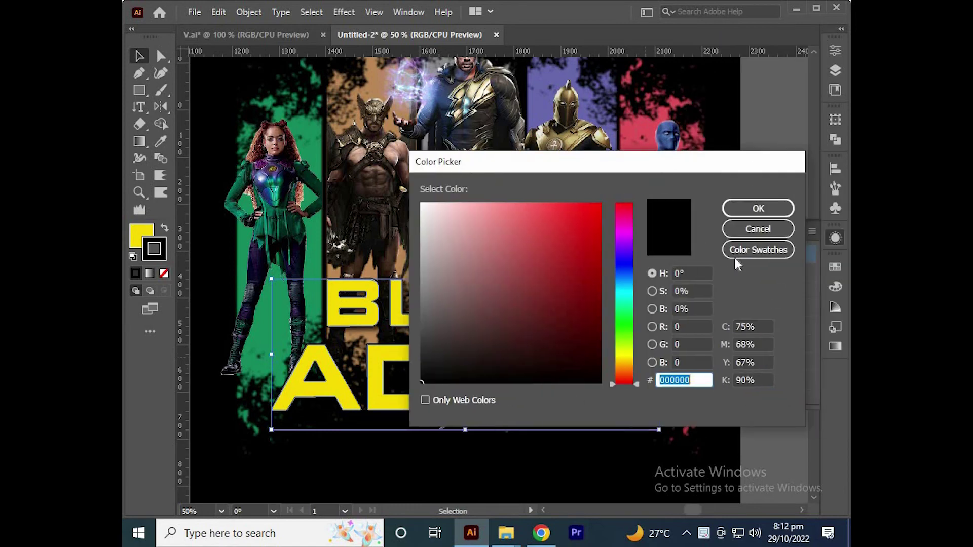
click(738, 254)
click(502, 245)
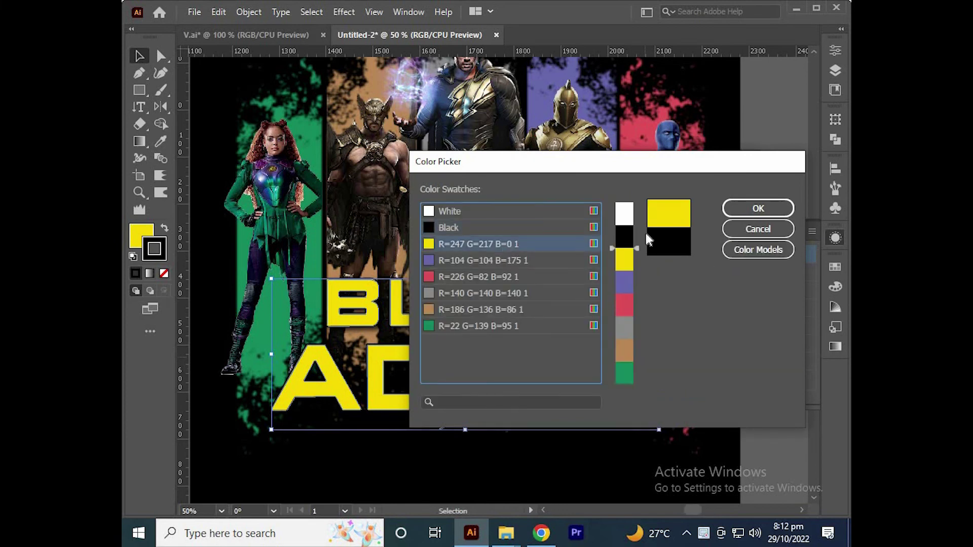
click(735, 213)
click(631, 198)
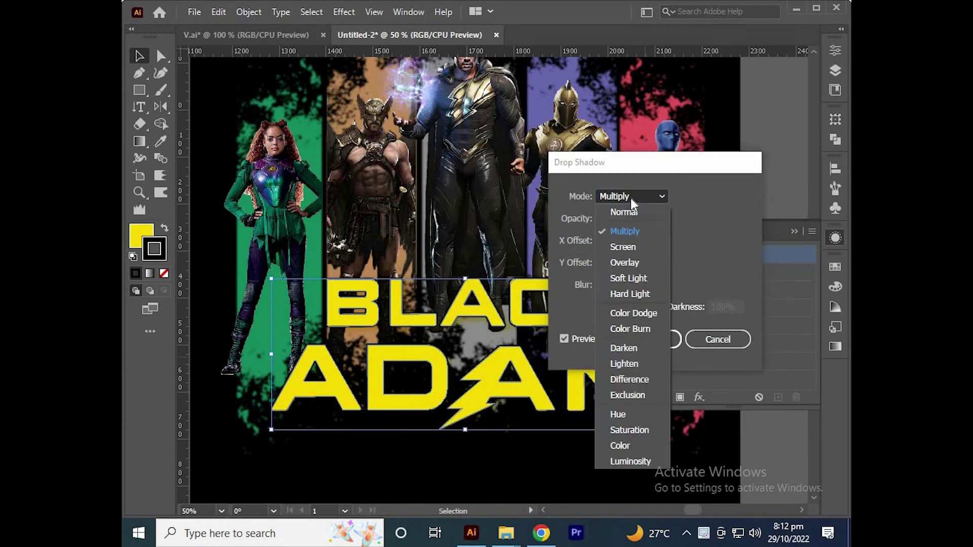
click(626, 210)
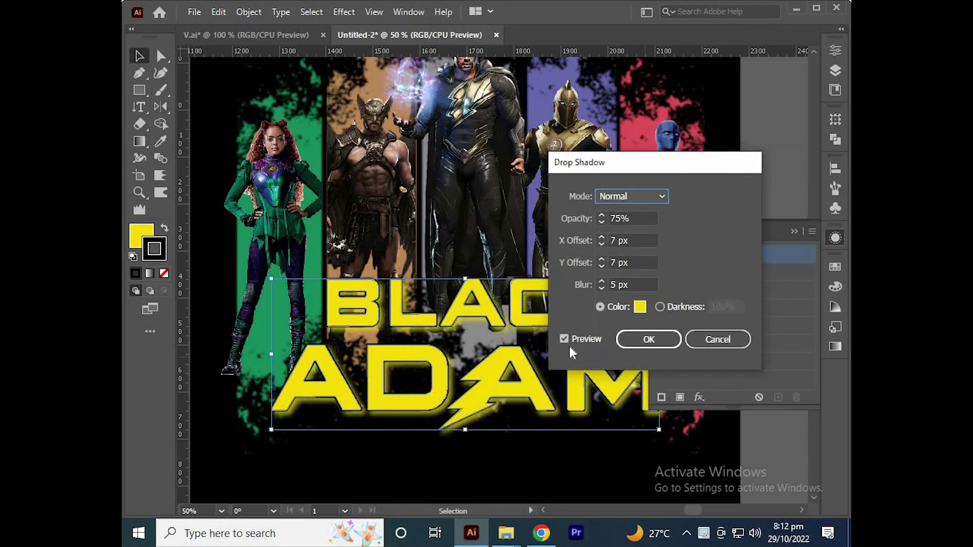
Set the drop shadow's X and Y offsets to 0 px, opacity to 100% and blur to 10 px, and apply it.
click(609, 265)
text(0)
click(615, 241)
text(0)
double_click(616, 218)
text(1)
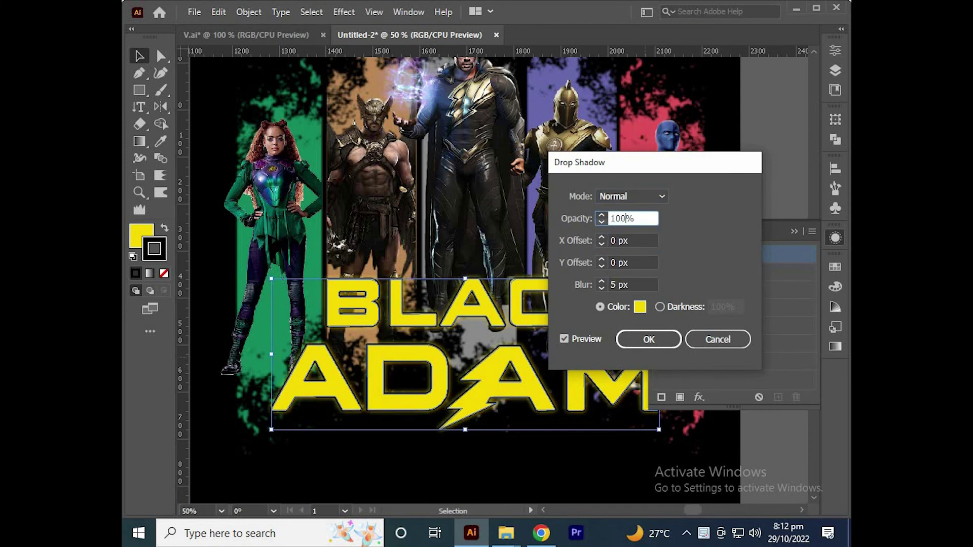
click(619, 285)
key(Up)
key(Up)
key(Up)
key(Up)
key(Up)
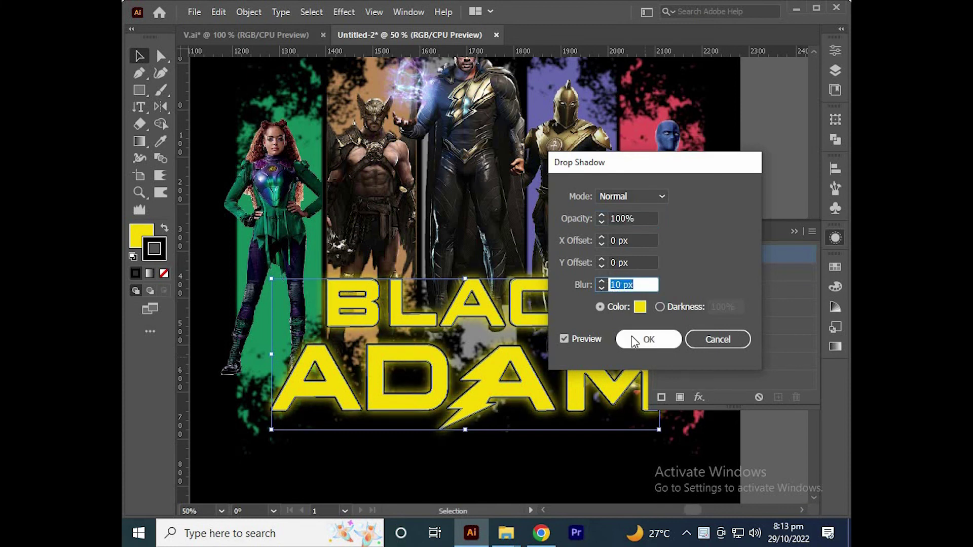
click(633, 339)
click(793, 232)
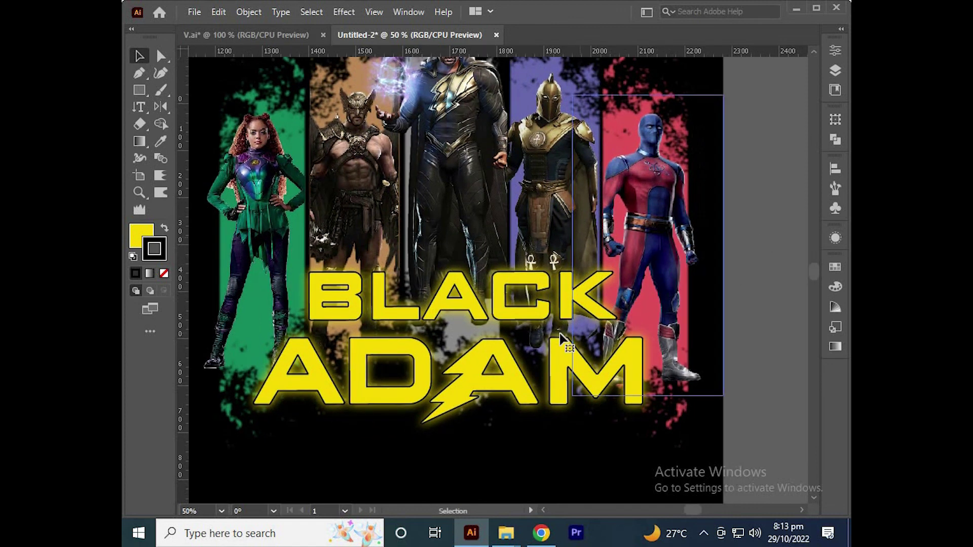
Increase the title's black stroke weight to 10 pt and deselect the title.
click(832, 242)
click(755, 307)
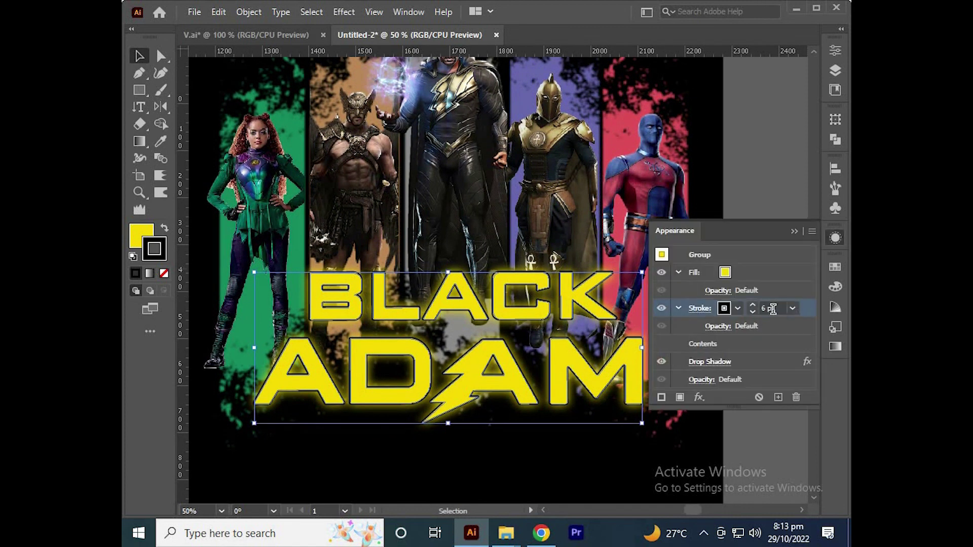
scroll(773, 309, up, 1)
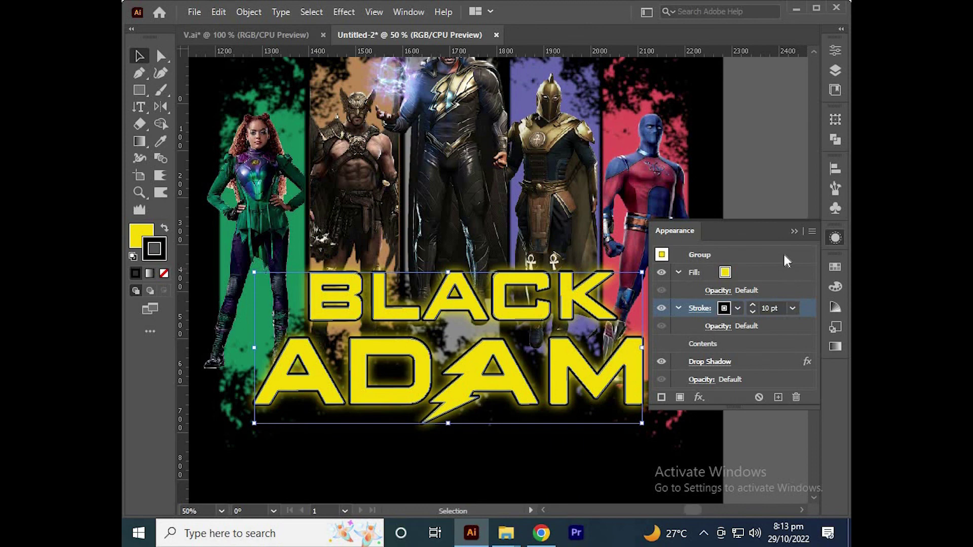
click(793, 232)
click(752, 246)
Move the glowing title slightly downward, then deselect it and review the whole design.
scroll(752, 245, down, 1)
click(582, 310)
scroll(582, 309, up, 1)
drag(569, 302, 568, 308)
scroll(569, 307, down, 2)
drag(624, 180, 614, 203)
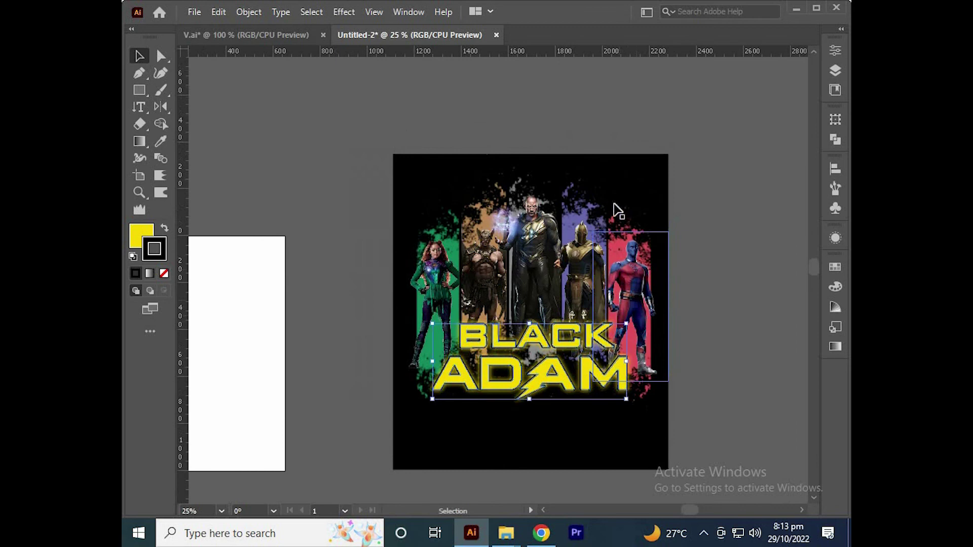
click(709, 191)
drag(712, 196, 700, 174)
drag(689, 240, 678, 238)
scroll(678, 238, up, 1)
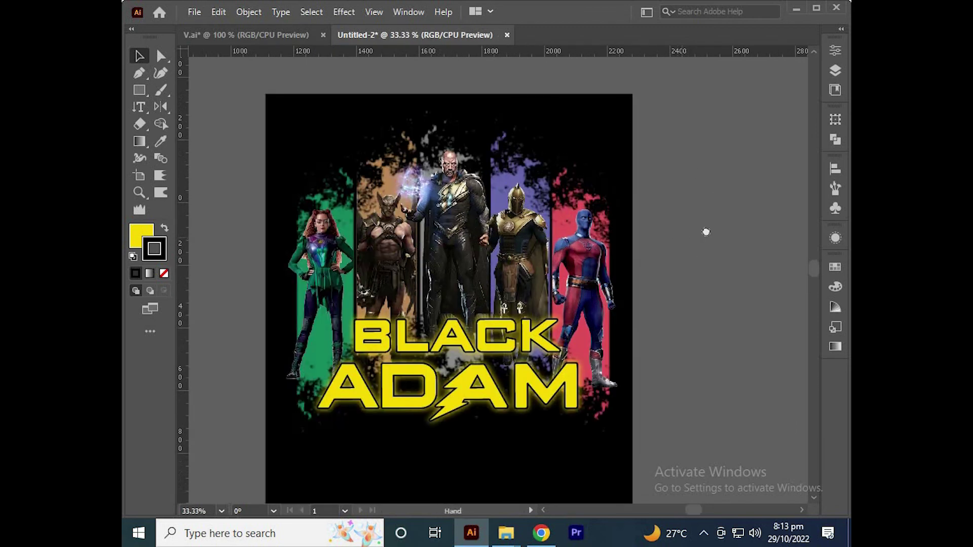